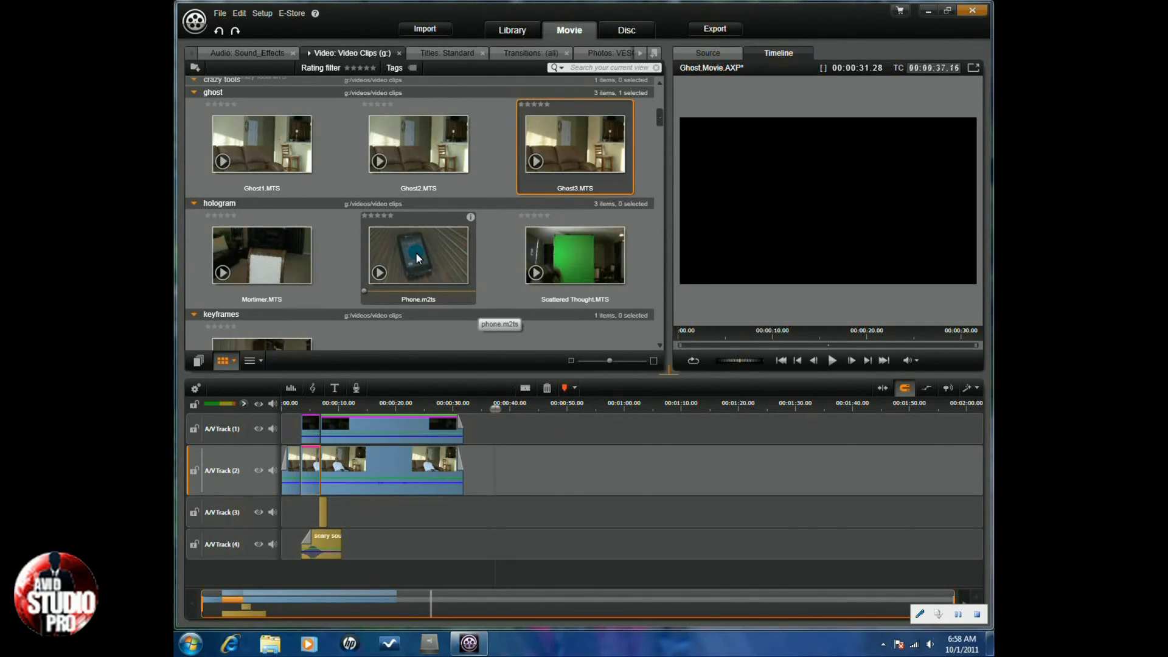
# - Add Ghost3.MTS to the timeline, trim its edges, and move it onto A/V Track 2
pyautogui.moveTo(575, 137); pyautogui.dragTo(510, 441)
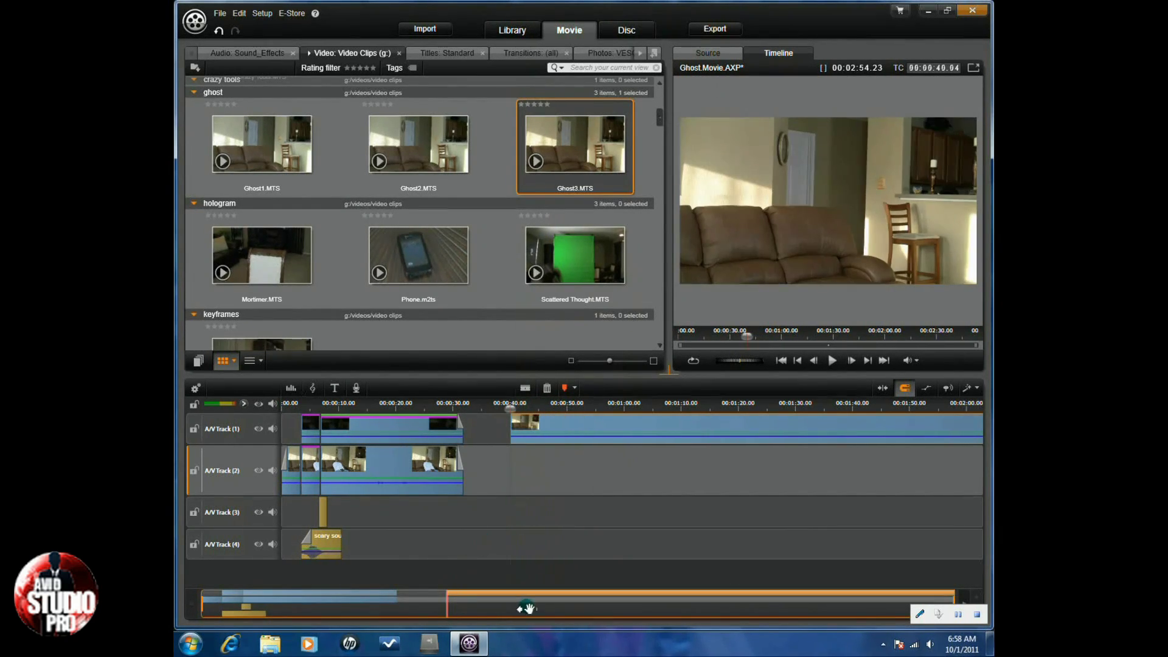
pyautogui.moveTo(511, 414)
pyautogui.mouseDown()
pyautogui.moveTo(941, 412)
pyautogui.moveTo(990, 430)
pyautogui.moveTo(958, 433)
pyautogui.mouseUp()
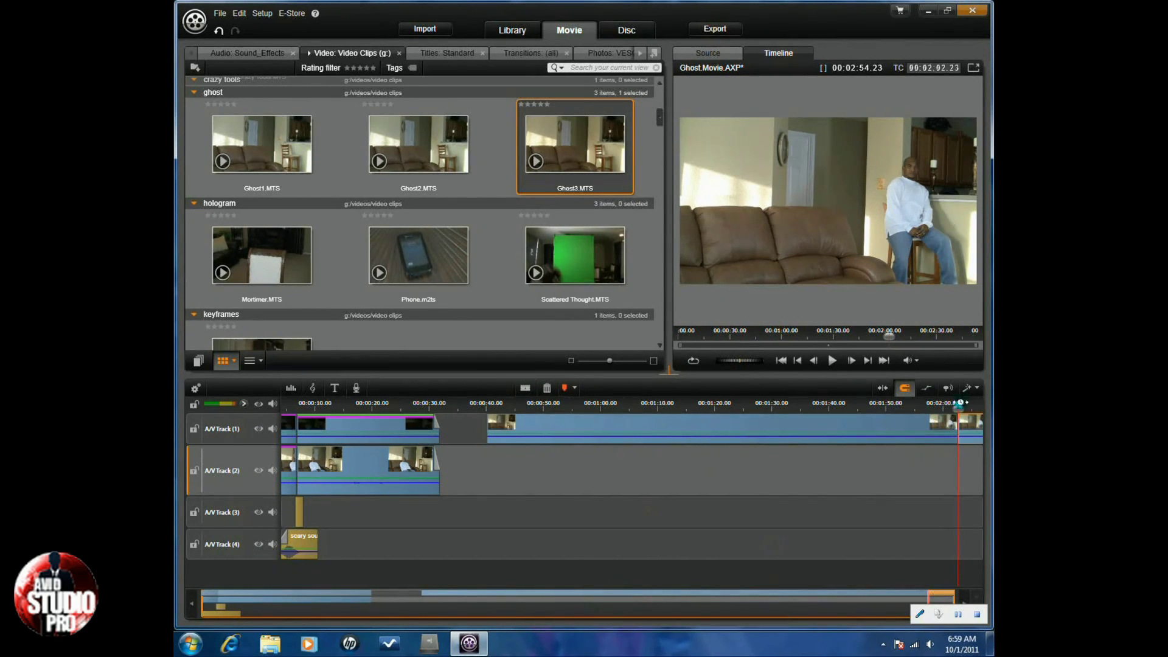
pyautogui.moveTo(957, 408); pyautogui.dragTo(913, 411)
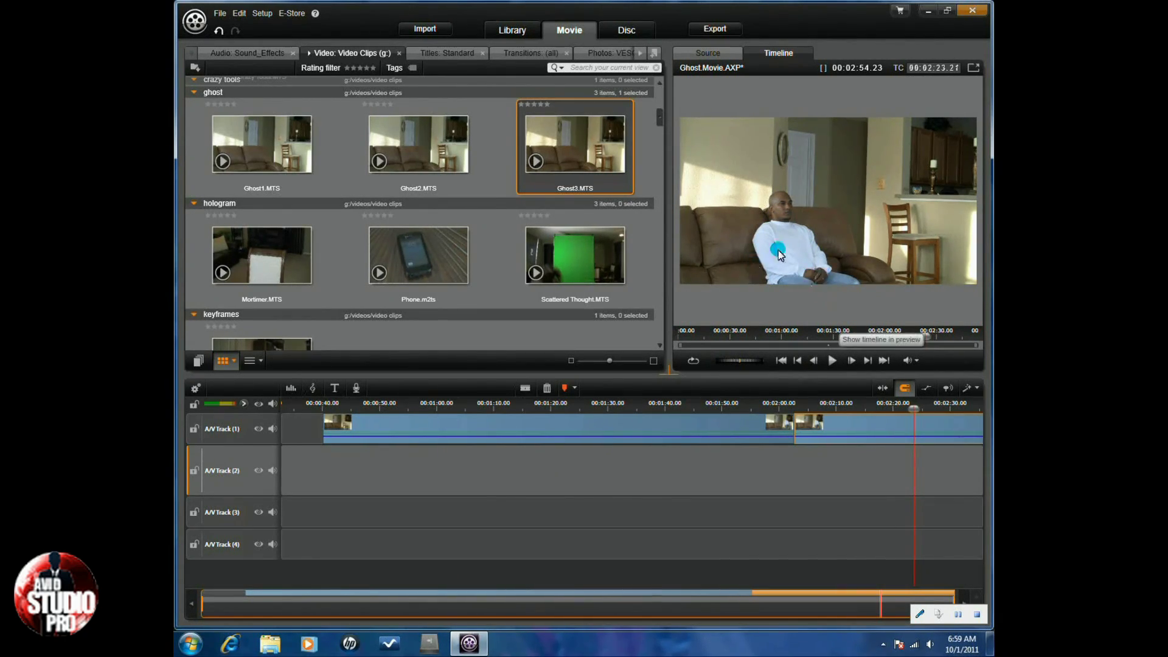
pyautogui.moveTo(942, 424); pyautogui.dragTo(650, 466)
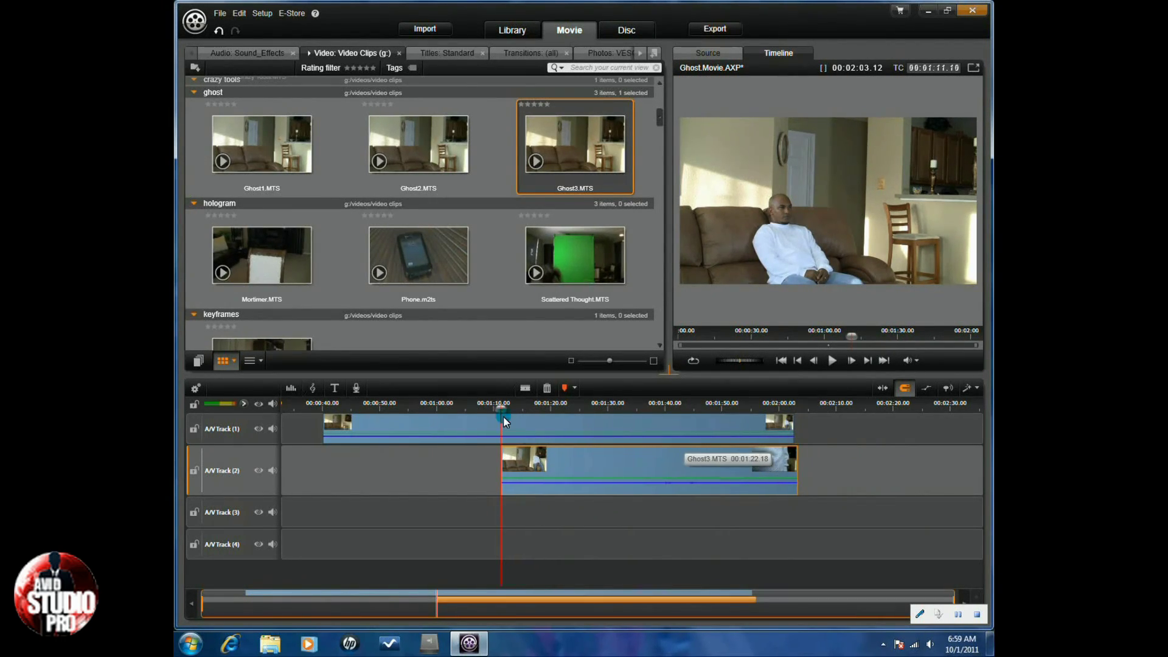
pyautogui.moveTo(502, 408); pyautogui.dragTo(629, 419)
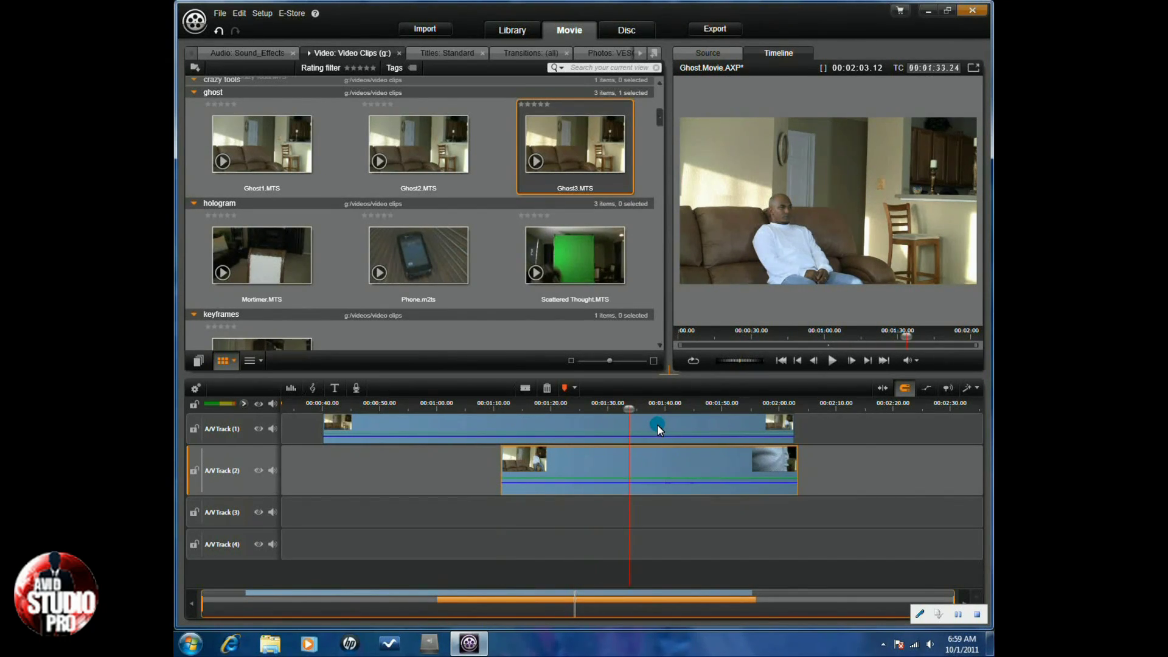
# - Apply the StudioChromaKeyer keyer to the ghost clip on A/V Track 1
pyautogui.click(657, 424)
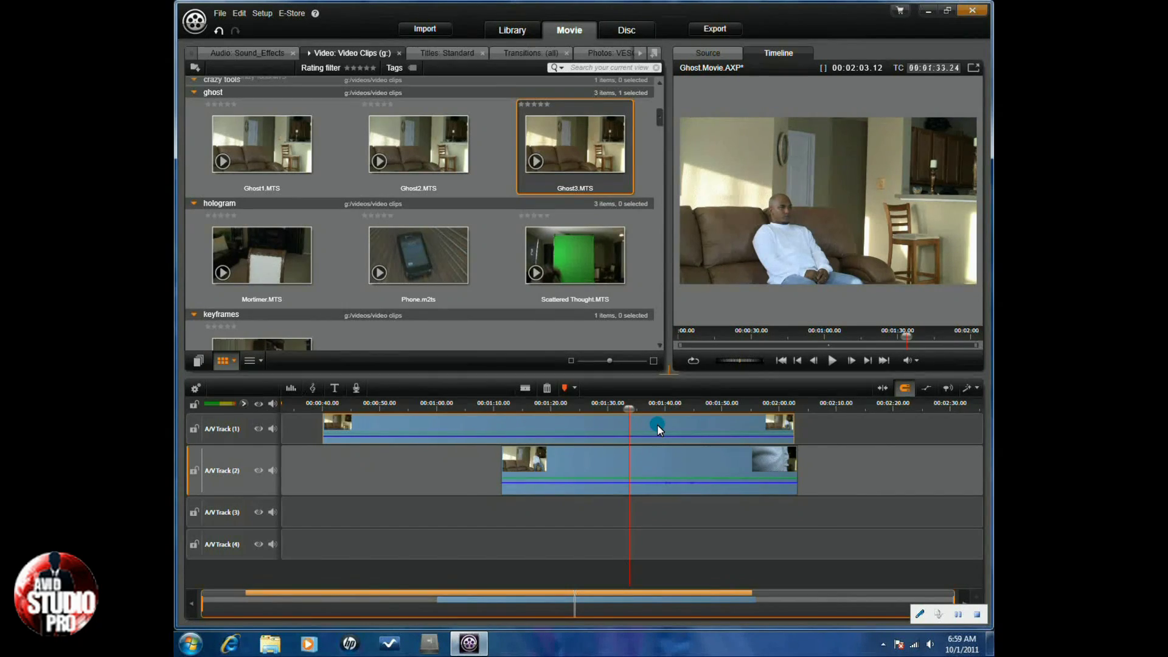
pyautogui.doubleClick(657, 425)
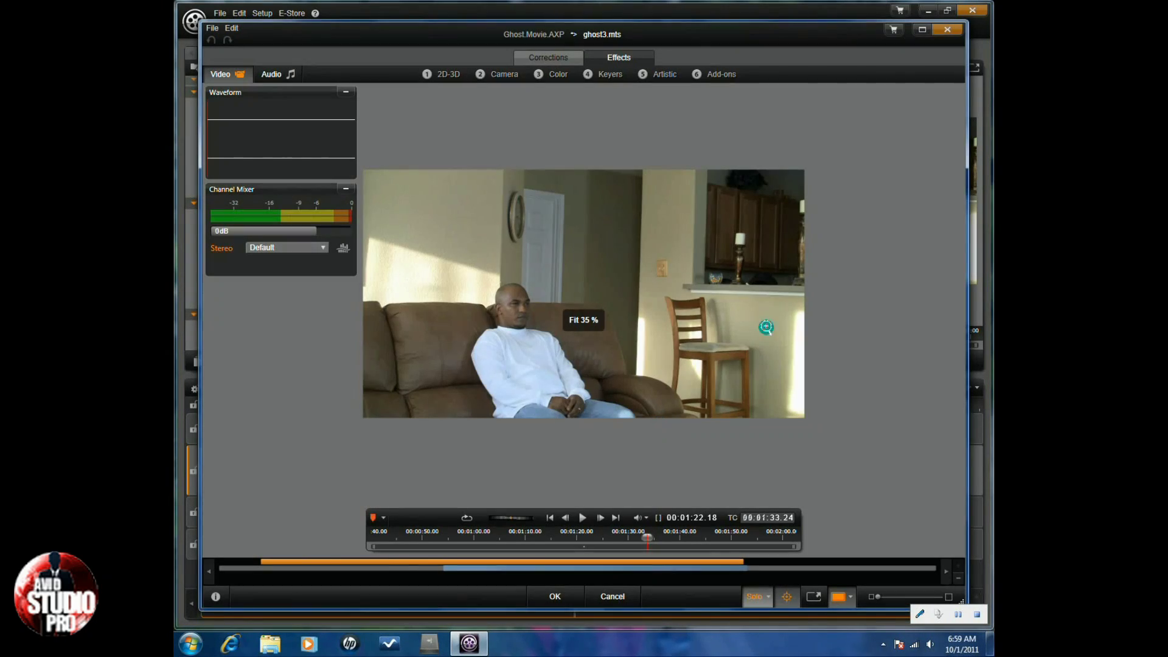
pyautogui.click(587, 78)
pyautogui.moveTo(417, 110); pyautogui.dragTo(700, 332)
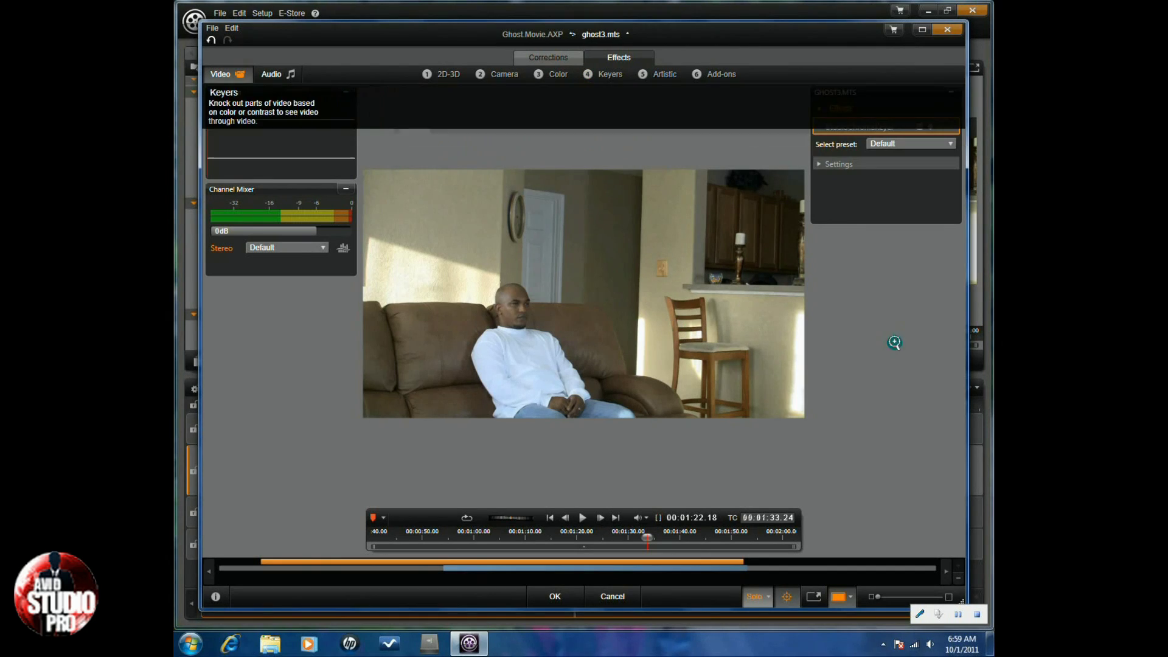
# - Set the chroma keyer's Transparency to 85
pyautogui.click(820, 163)
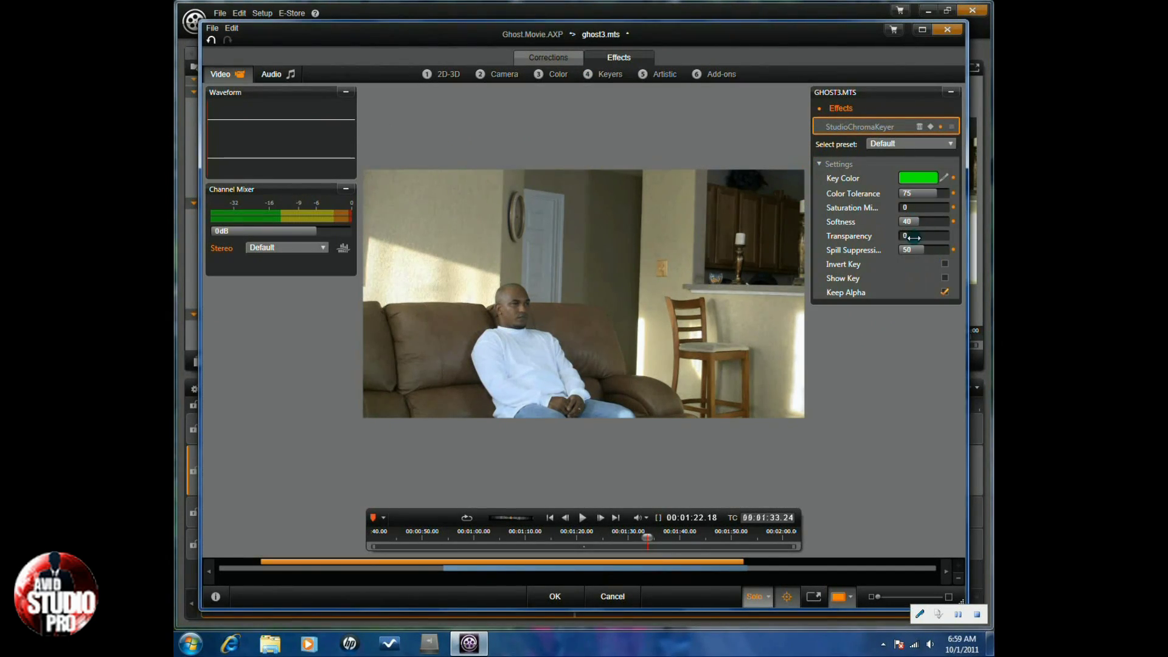
pyautogui.click(909, 237)
pyautogui.click(816, 163)
pyautogui.click(909, 236)
pyautogui.press('Return')
pyautogui.click(691, 491)
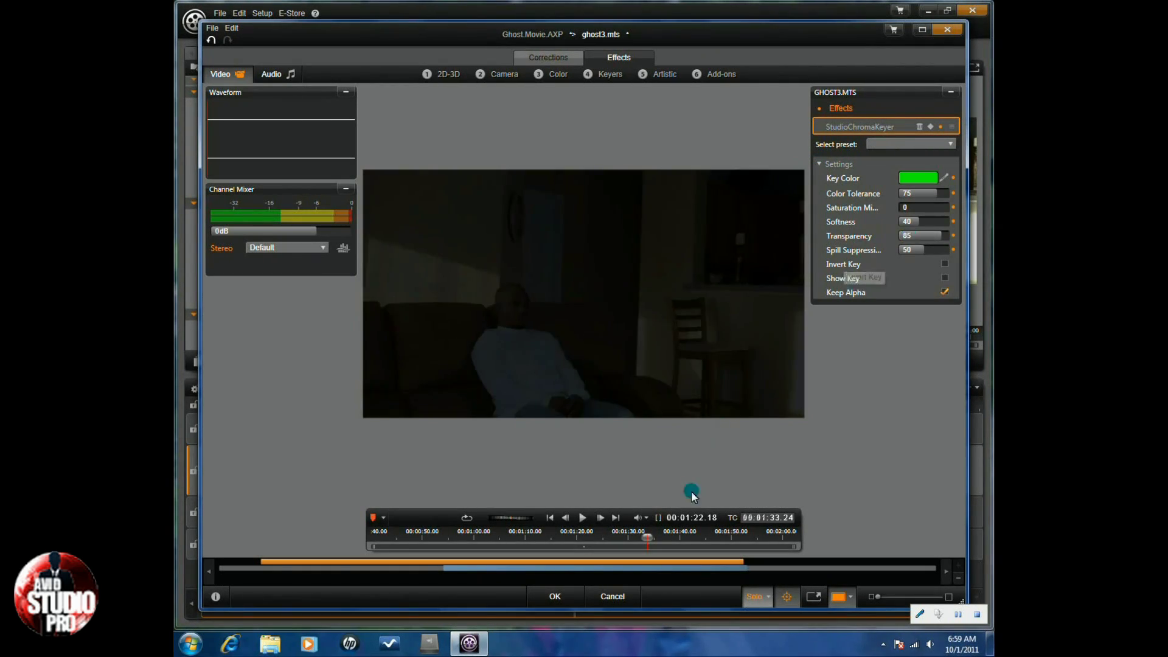
# - Preview with Solo set to show media and tracks below, then accept the effects
pyautogui.click(767, 596)
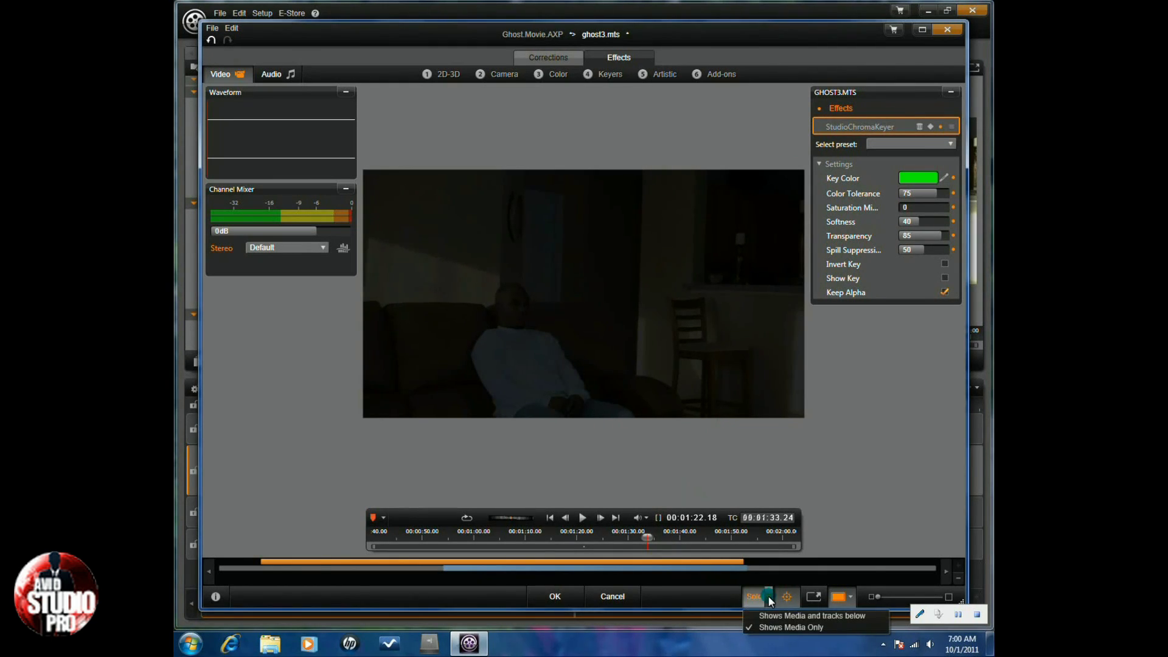
pyautogui.click(764, 613)
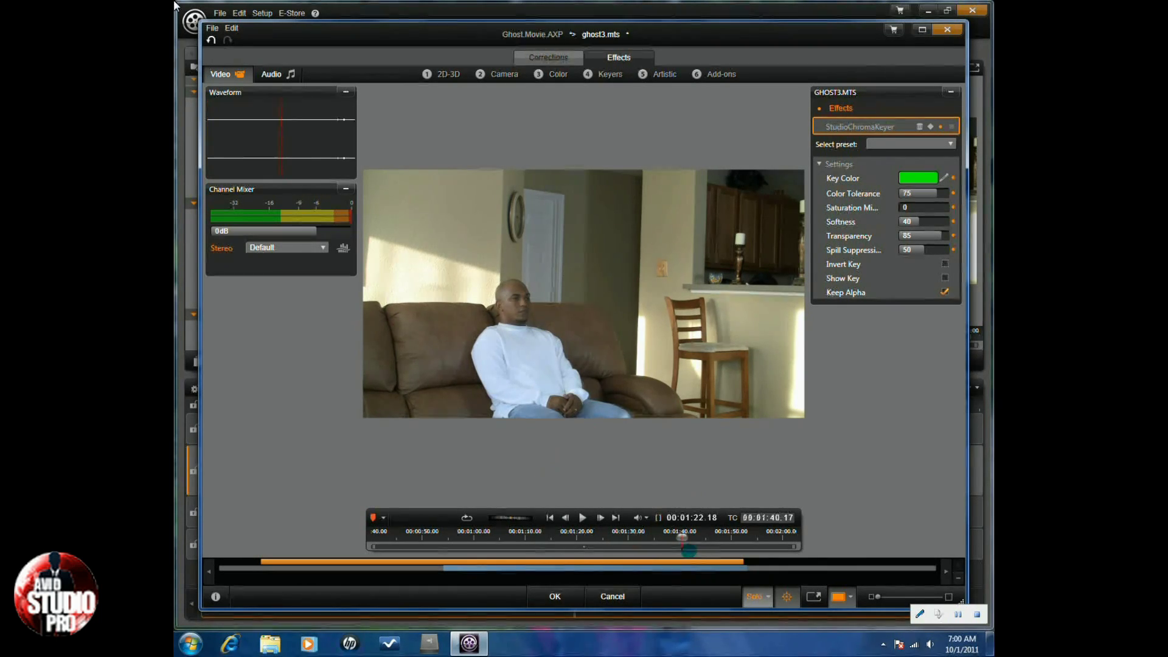
pyautogui.moveTo(689, 551); pyautogui.dragTo(833, 450)
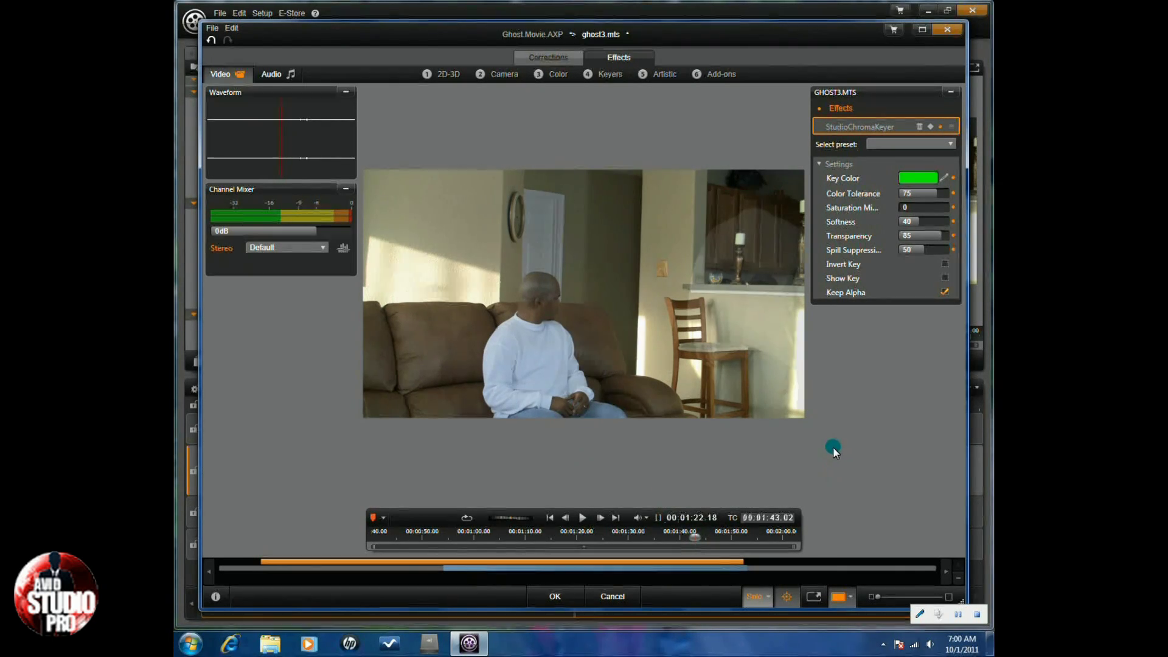
pyautogui.click(561, 593)
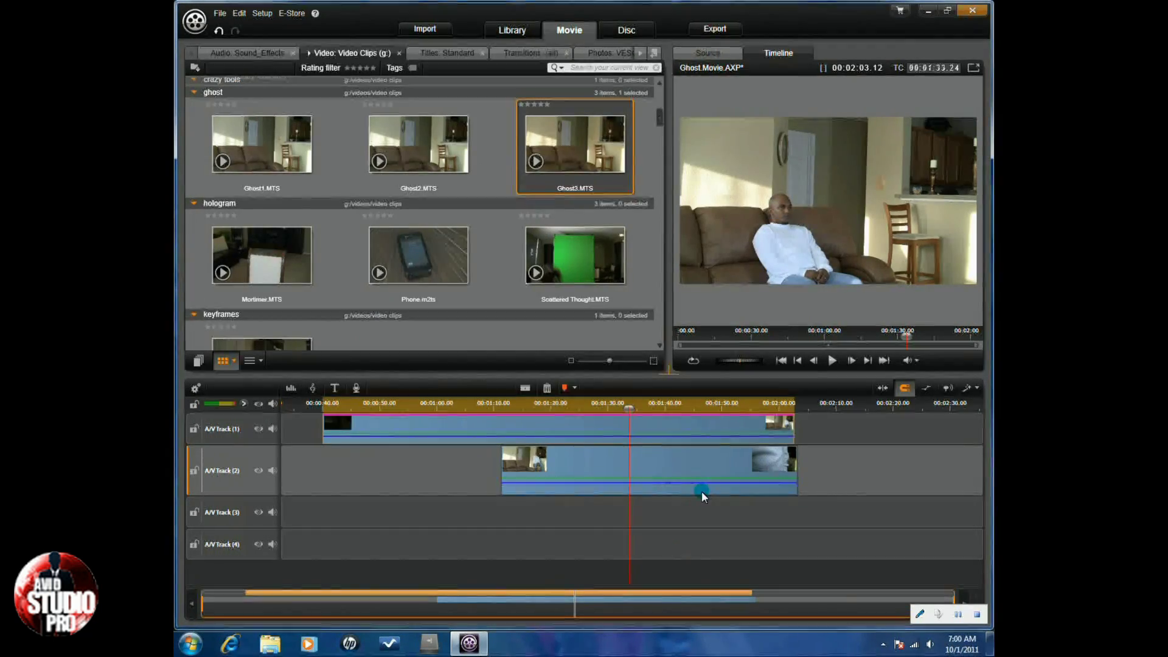
# - Shift the Ghost3.MTS clip on A/V Track 2 slightly later and scrub to review the overlap
pyautogui.moveTo(715, 462); pyautogui.dragTo(702, 465)
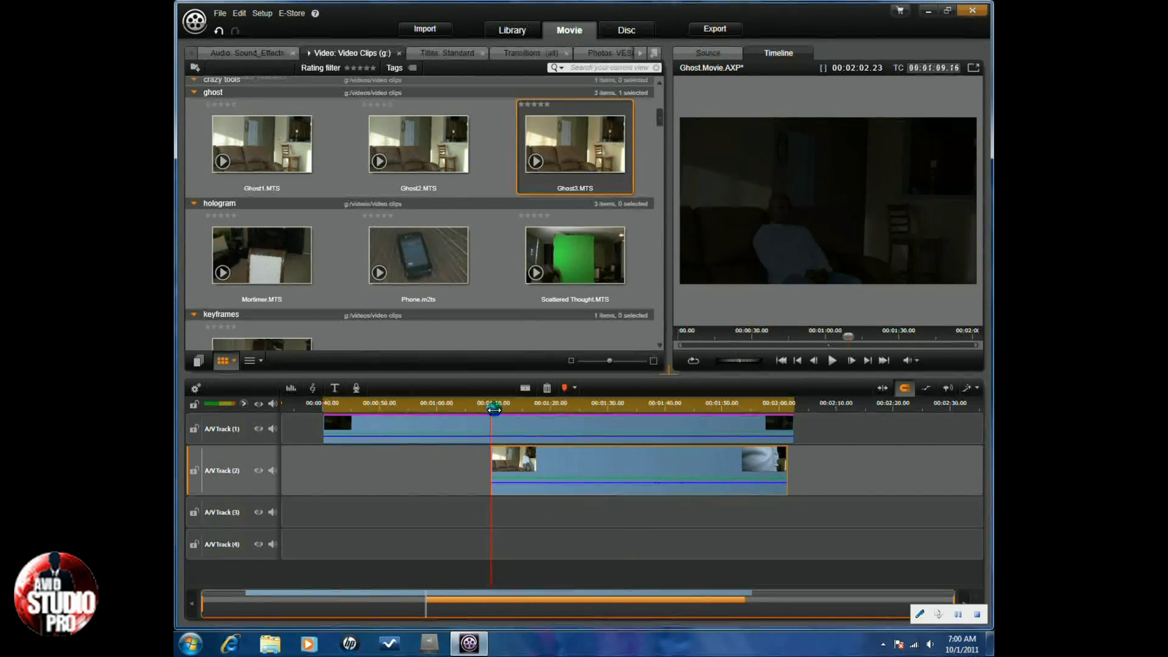
pyautogui.moveTo(494, 410); pyautogui.dragTo(742, 471)
pyautogui.moveTo(528, 407); pyautogui.dragTo(700, 445)
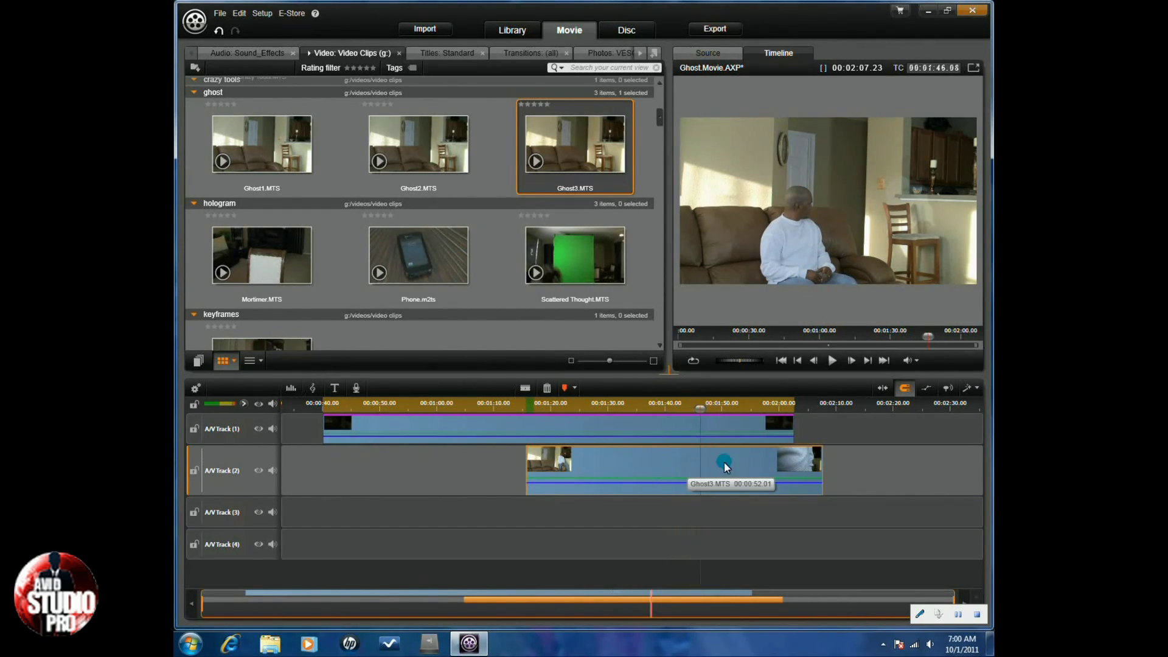
pyautogui.click(621, 431)
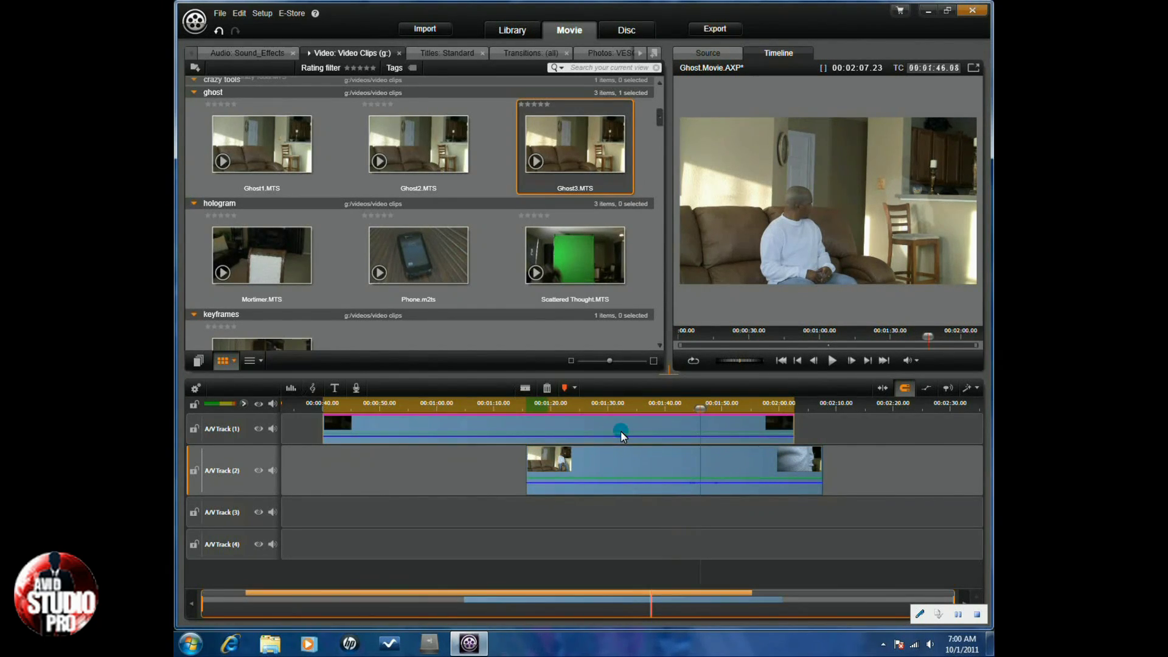
pyautogui.rightClick(616, 468)
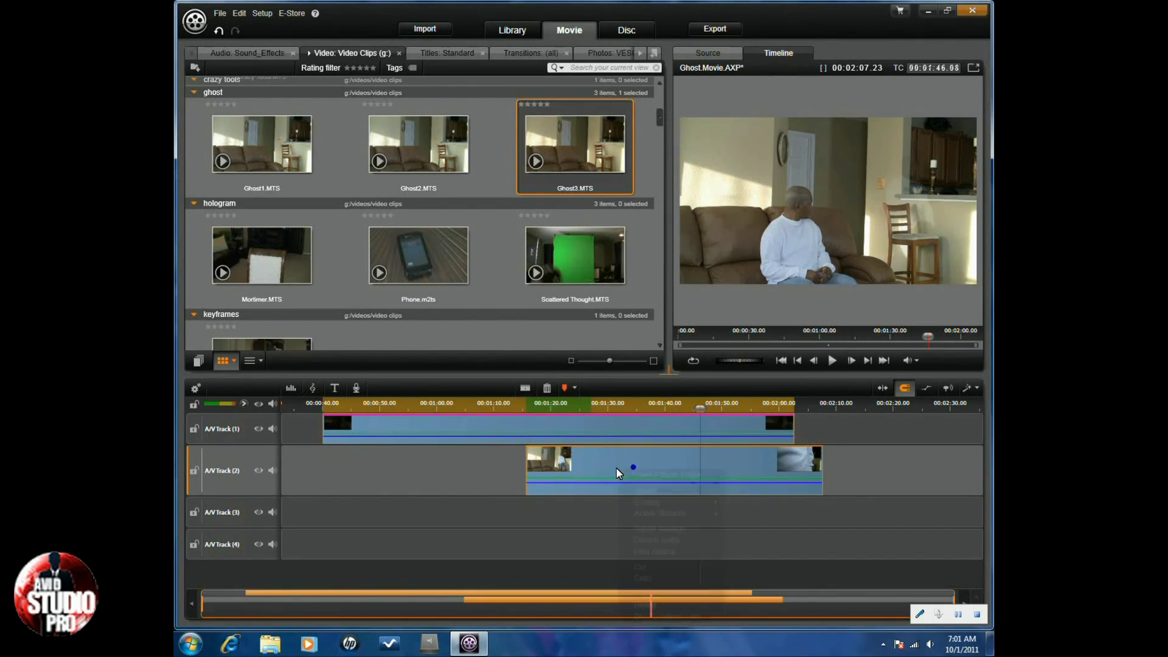
# - Delete the practice clips and review the finished sequence from the start to about 11 seconds
pyautogui.click(640, 604)
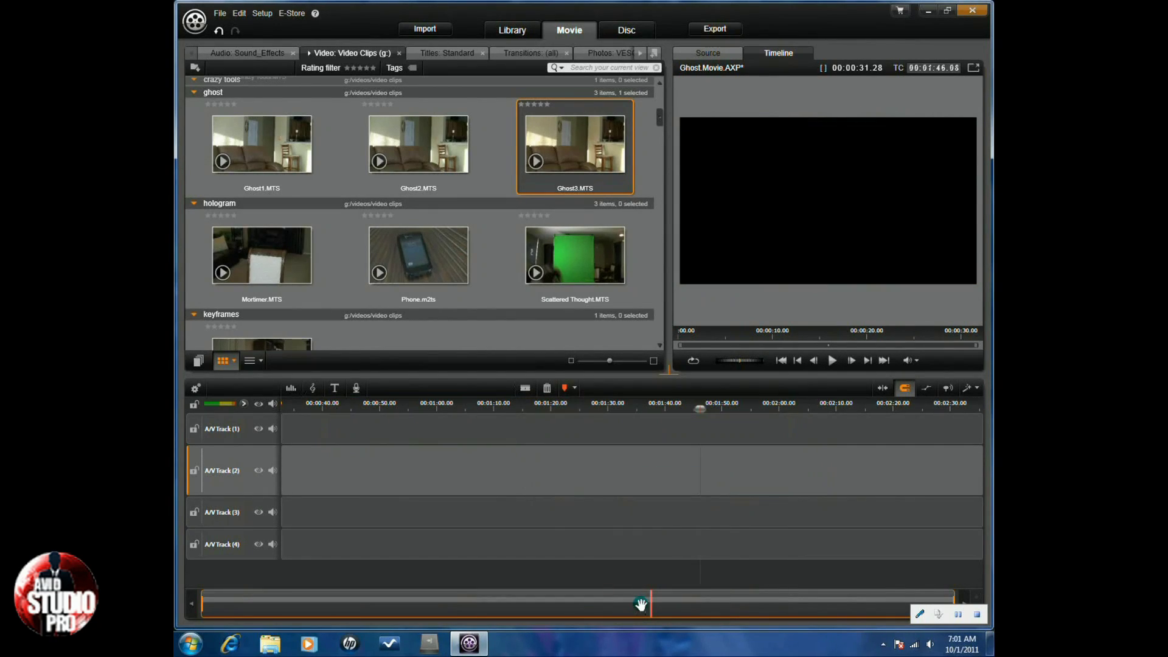
pyautogui.moveTo(693, 414); pyautogui.dragTo(183, 437)
pyautogui.hotkey('ctrl', 'z')
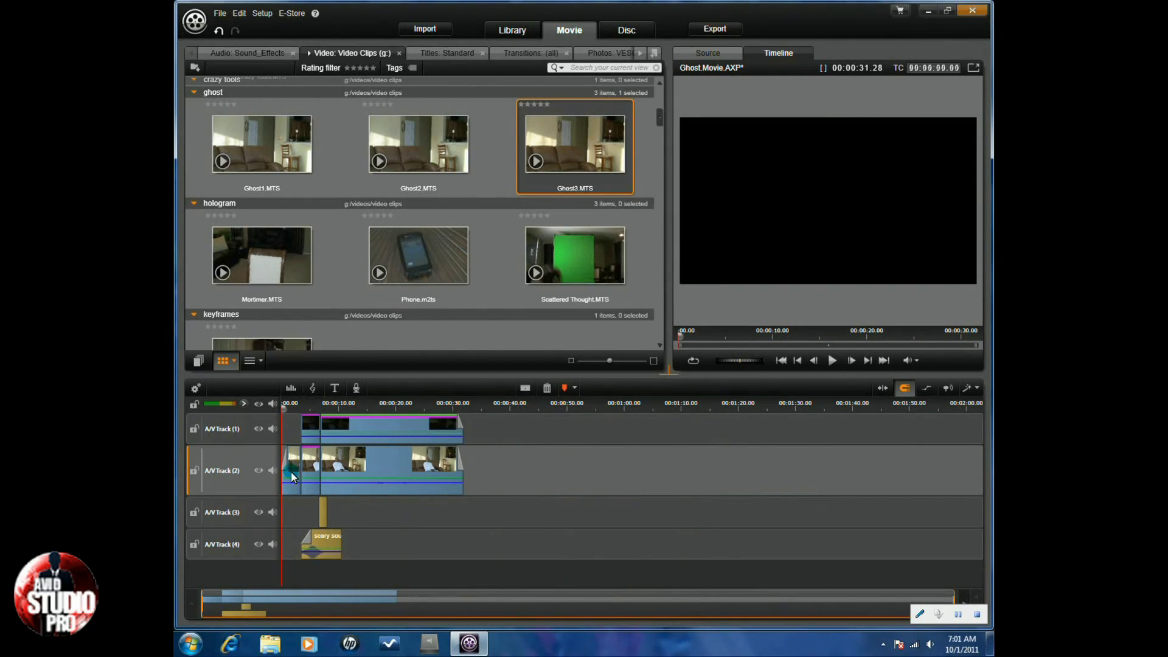
pyautogui.moveTo(284, 410)
pyautogui.mouseDown()
pyautogui.moveTo(329, 414)
pyautogui.moveTo(307, 422)
pyautogui.moveTo(317, 422)
pyautogui.moveTo(309, 435)
pyautogui.moveTo(301, 406)
pyautogui.mouseUp()
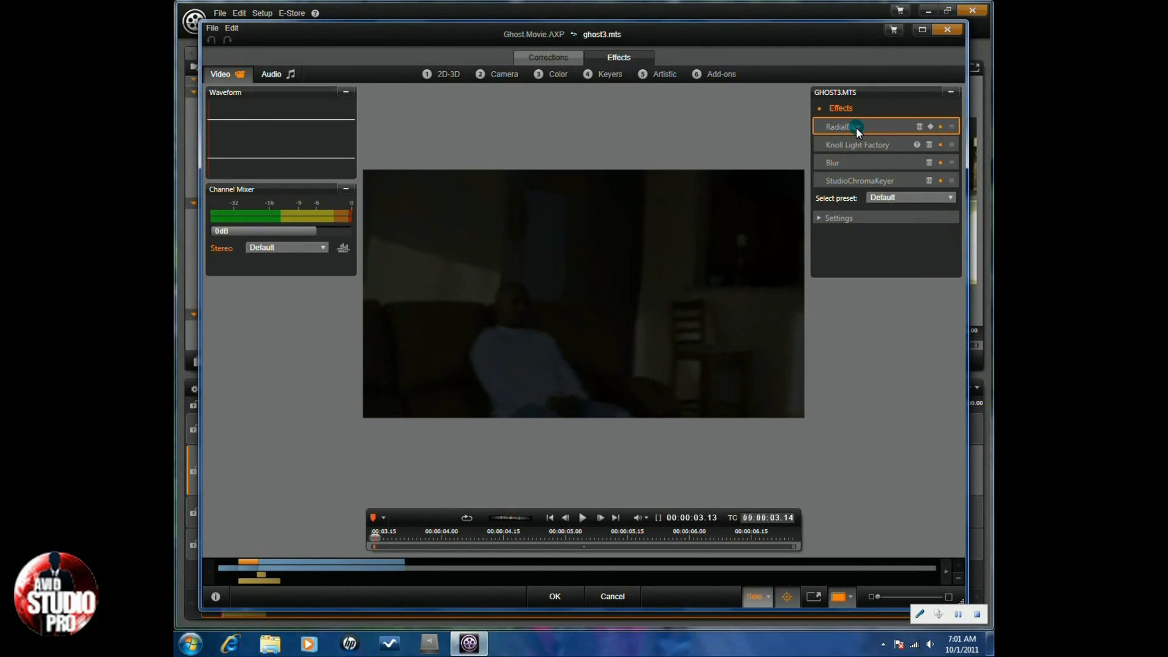
# - Expand the Knoll Light Factory controls and set Brightness to 0 at the clip's first frame
pyautogui.click(819, 217)
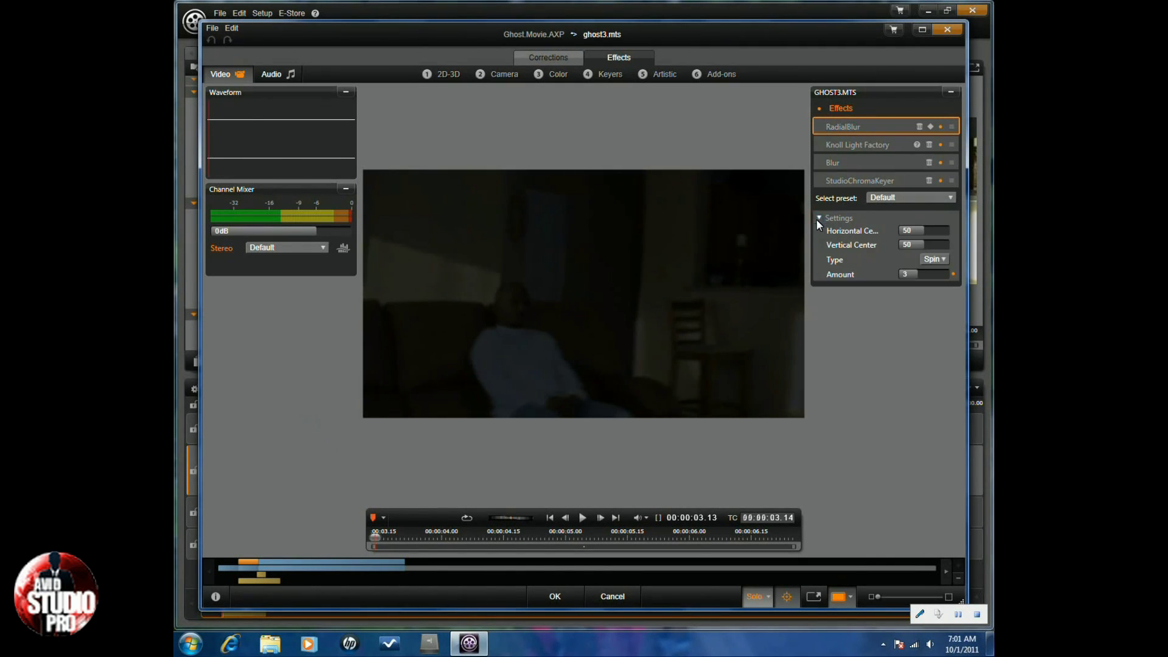
pyautogui.click(819, 218)
pyautogui.click(832, 162)
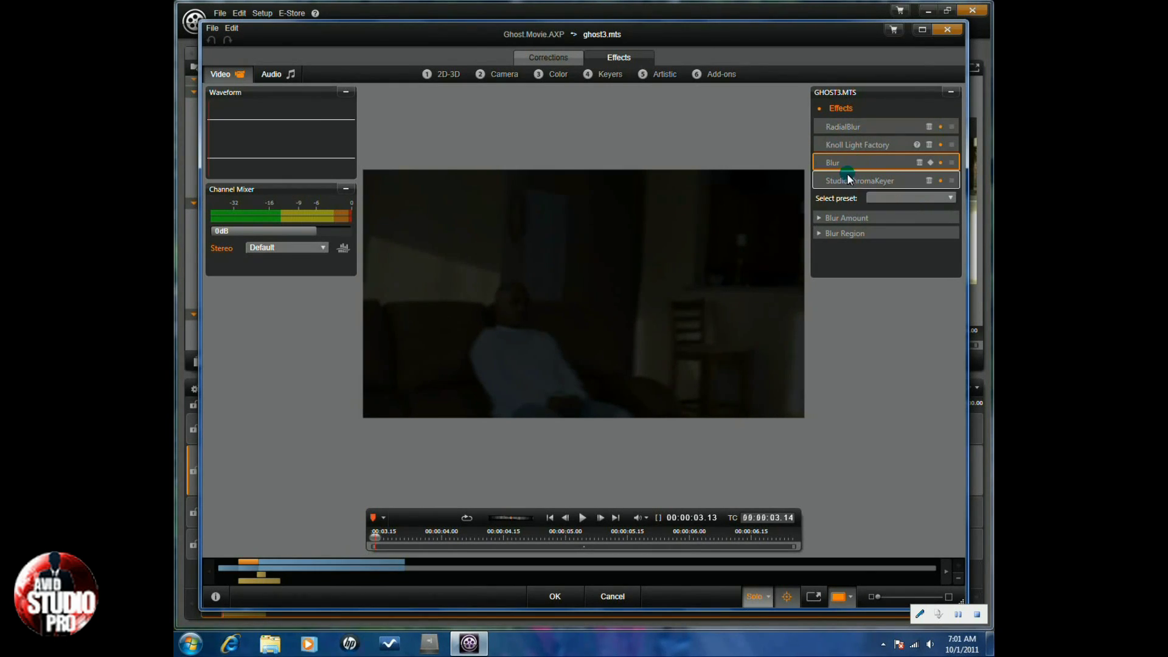
pyautogui.click(846, 146)
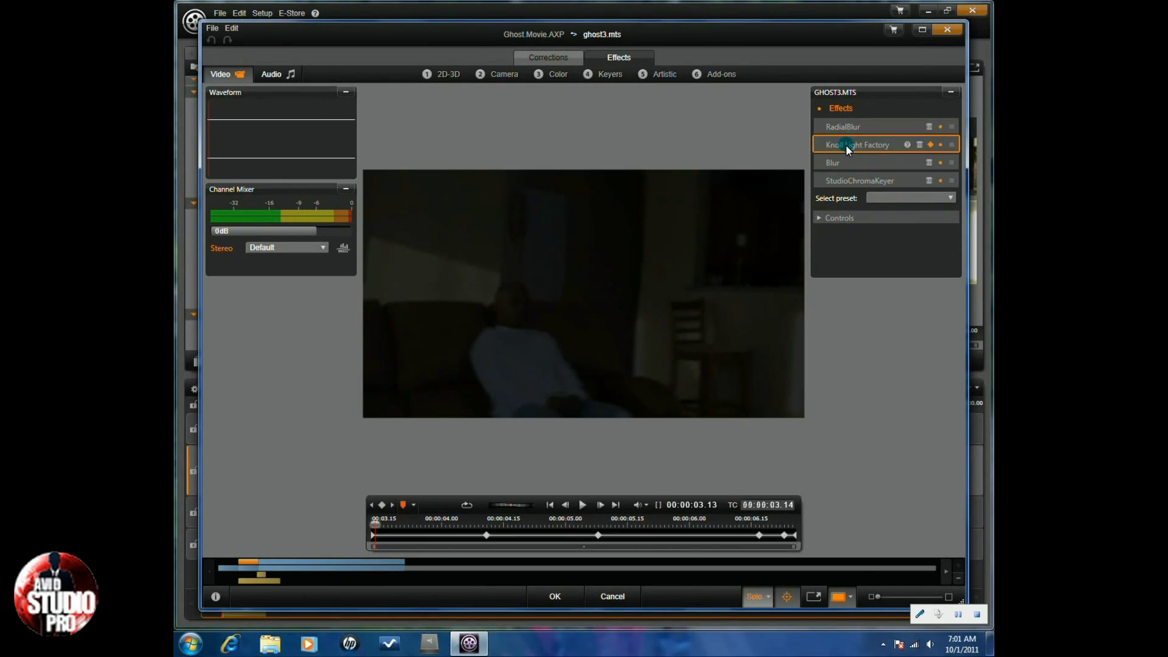
pyautogui.click(819, 218)
pyautogui.click(904, 290)
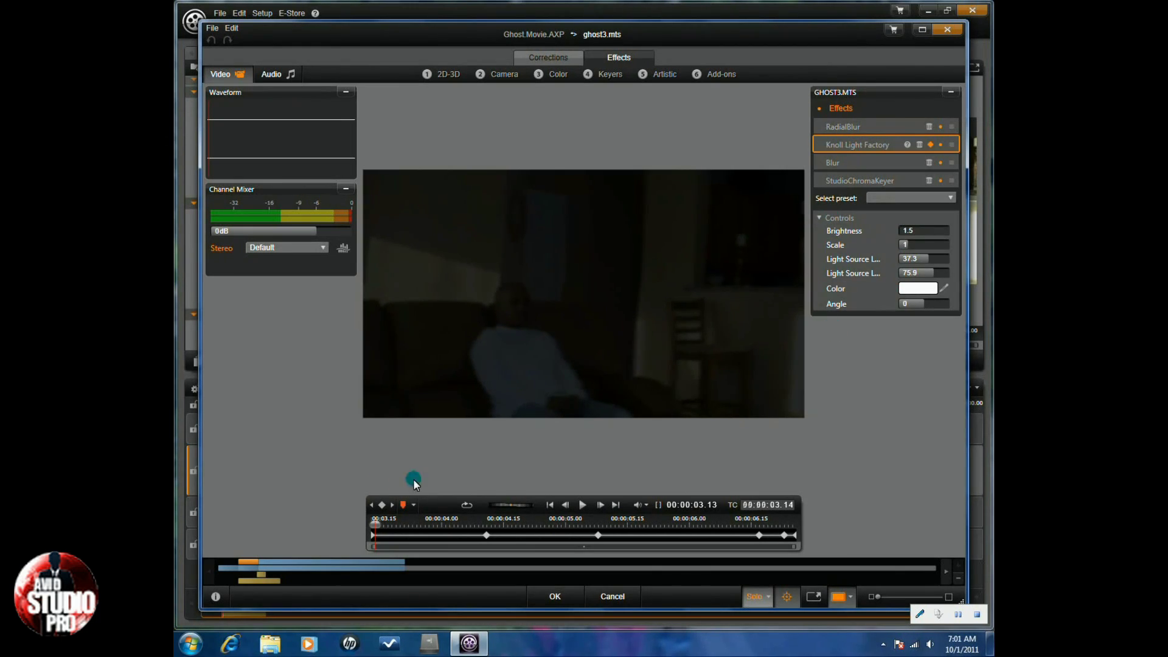
pyautogui.moveTo(373, 524); pyautogui.dragTo(755, 531)
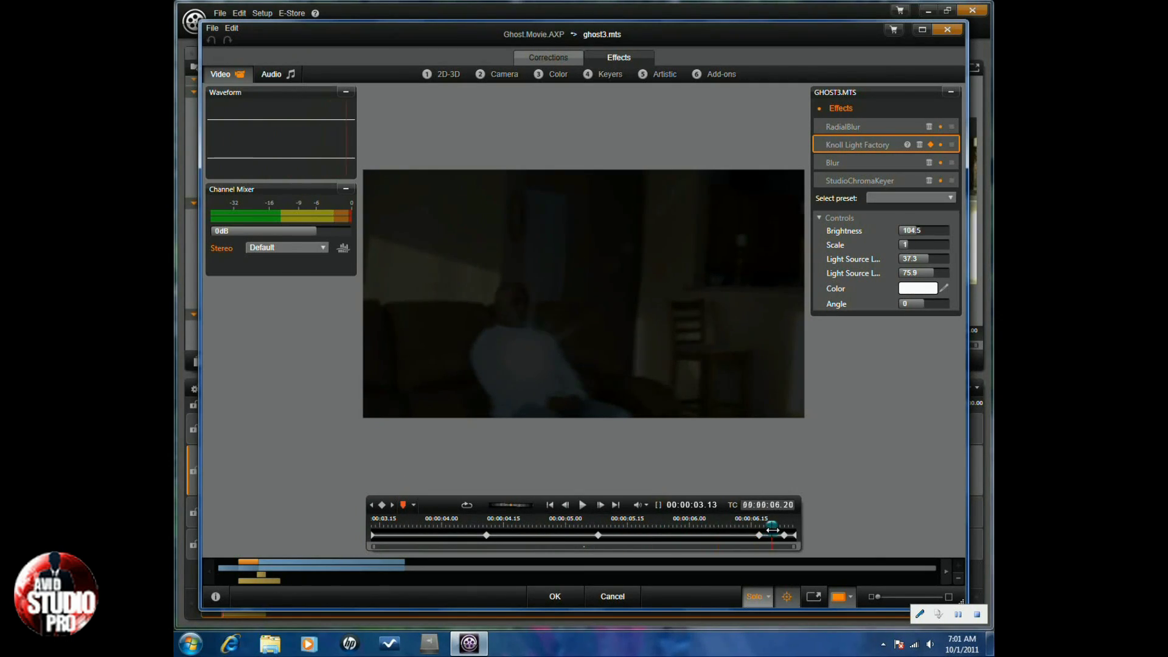
# - Test the Light Source X/Y positions, then set Brightness to 300 at the clip's final frame
pyautogui.click(616, 533)
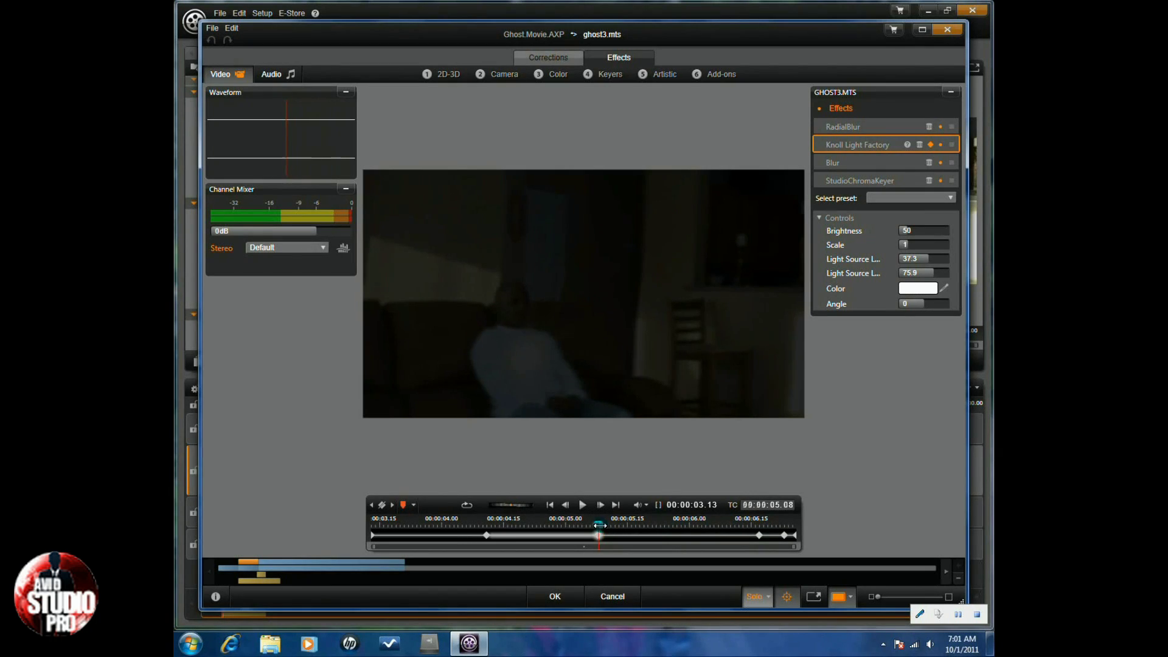
pyautogui.moveTo(621, 525); pyautogui.dragTo(756, 522)
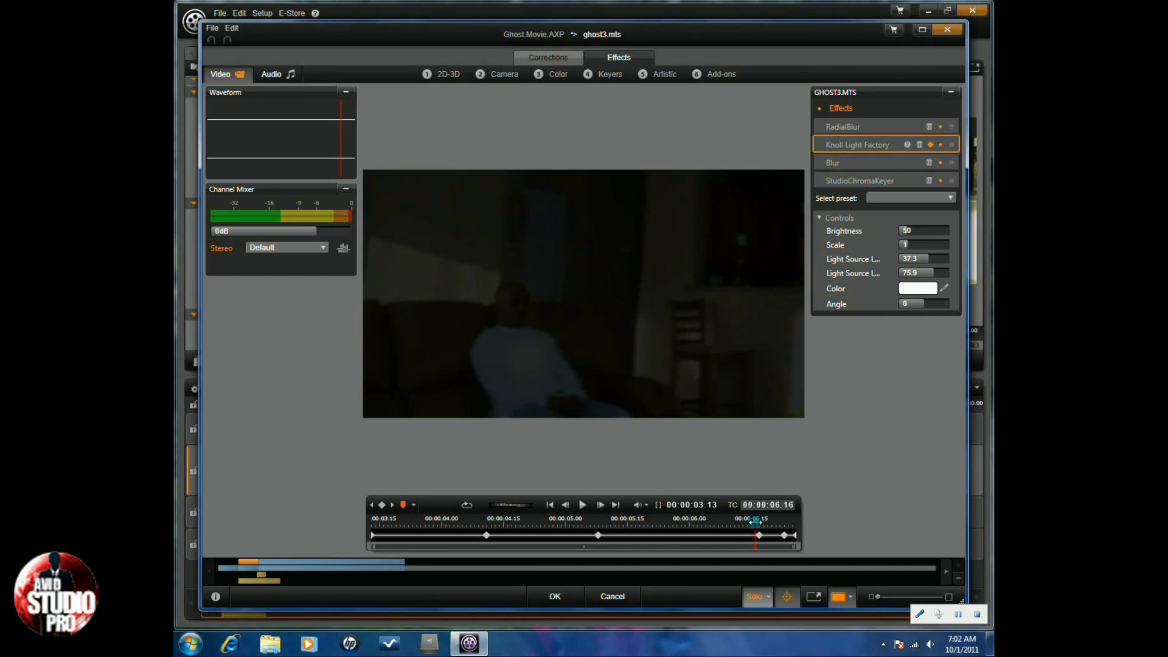
pyautogui.moveTo(754, 521); pyautogui.dragTo(759, 523)
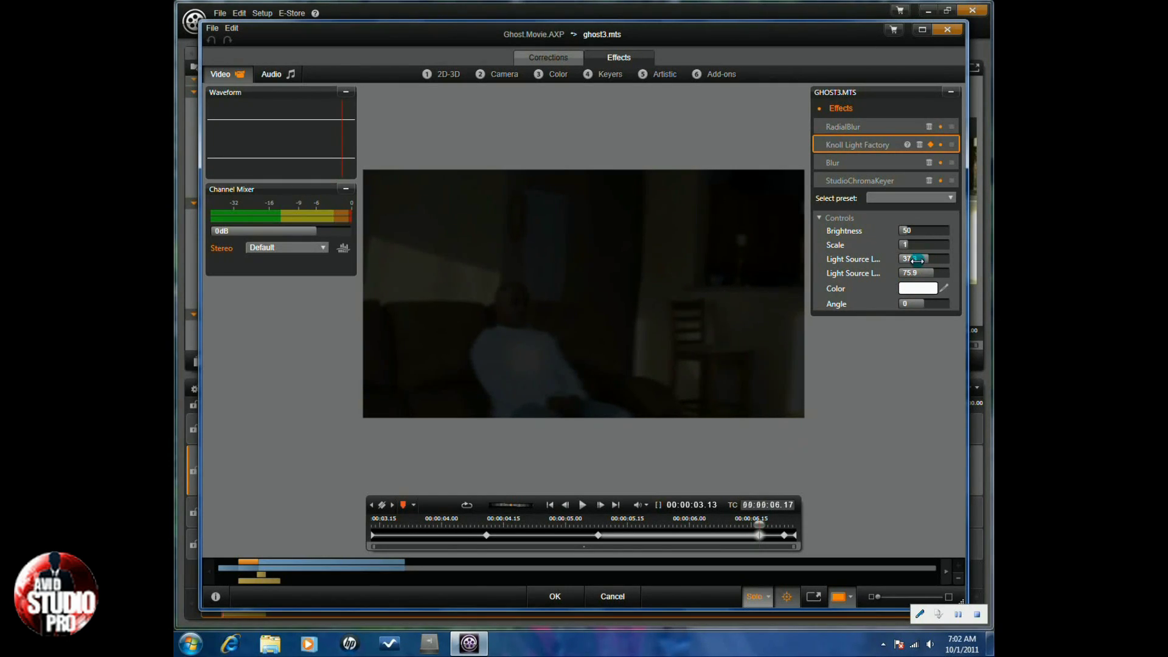
pyautogui.moveTo(922, 262); pyautogui.dragTo(916, 273)
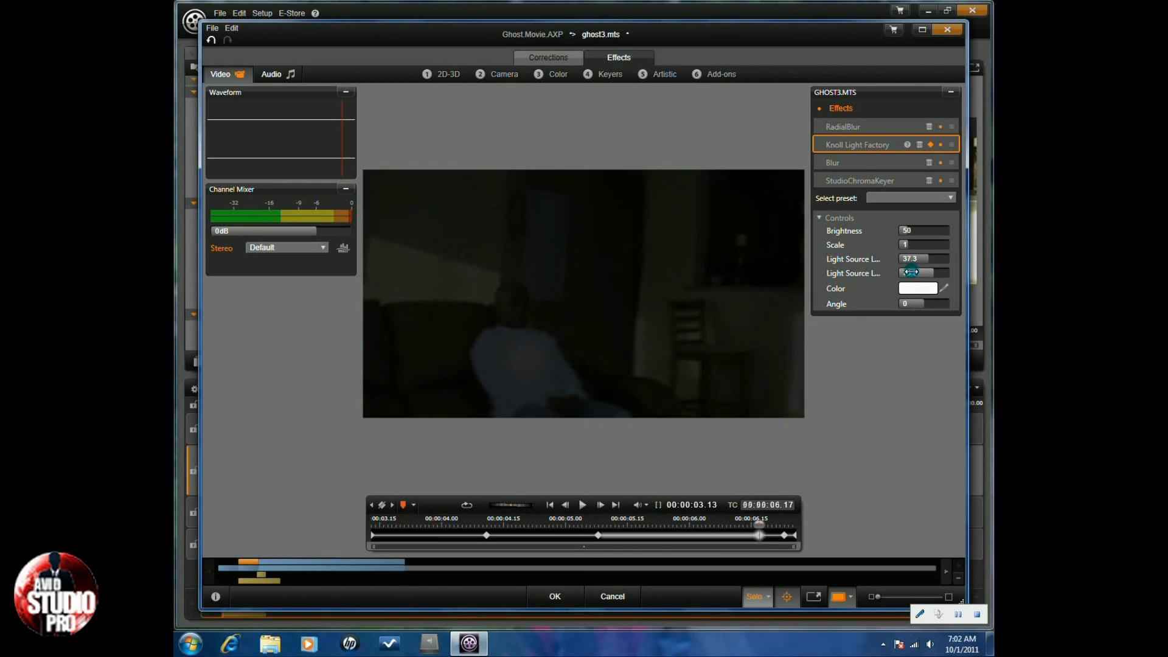
pyautogui.moveTo(914, 274); pyautogui.dragTo(911, 273)
pyautogui.moveTo(911, 273)
pyautogui.mouseDown()
pyautogui.moveTo(918, 285)
pyautogui.moveTo(916, 272)
pyautogui.mouseUp()
pyautogui.moveTo(757, 526)
pyautogui.mouseDown()
pyautogui.moveTo(366, 548)
pyautogui.moveTo(764, 536)
pyautogui.moveTo(784, 546)
pyautogui.mouseUp()
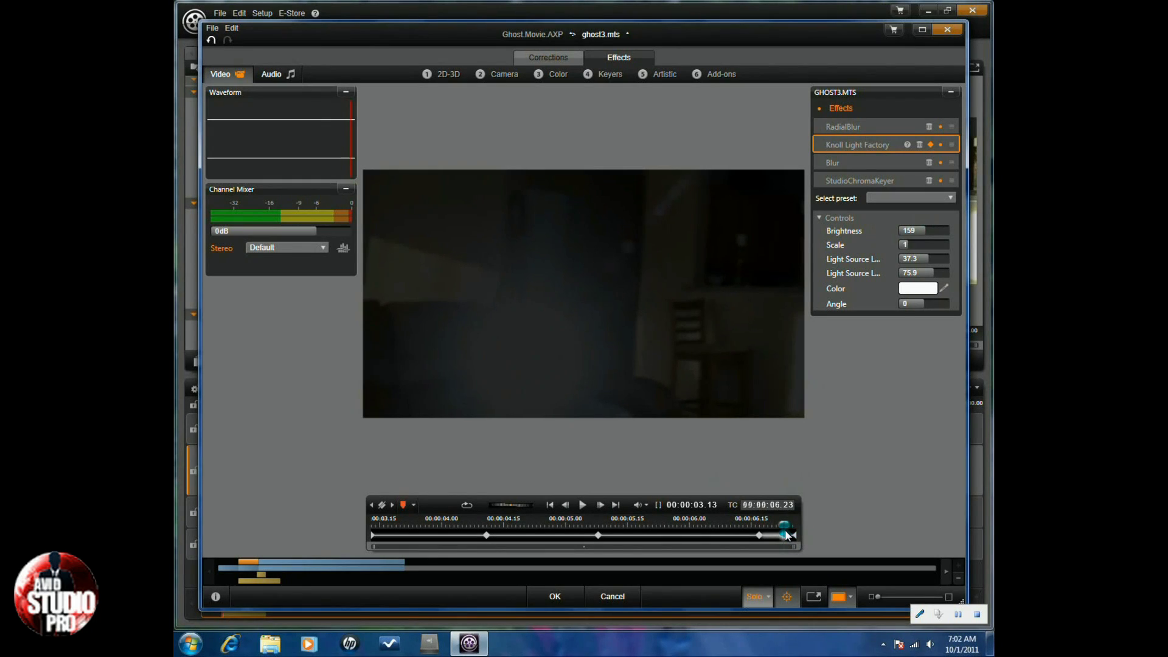
pyautogui.moveTo(789, 527); pyautogui.dragTo(794, 527)
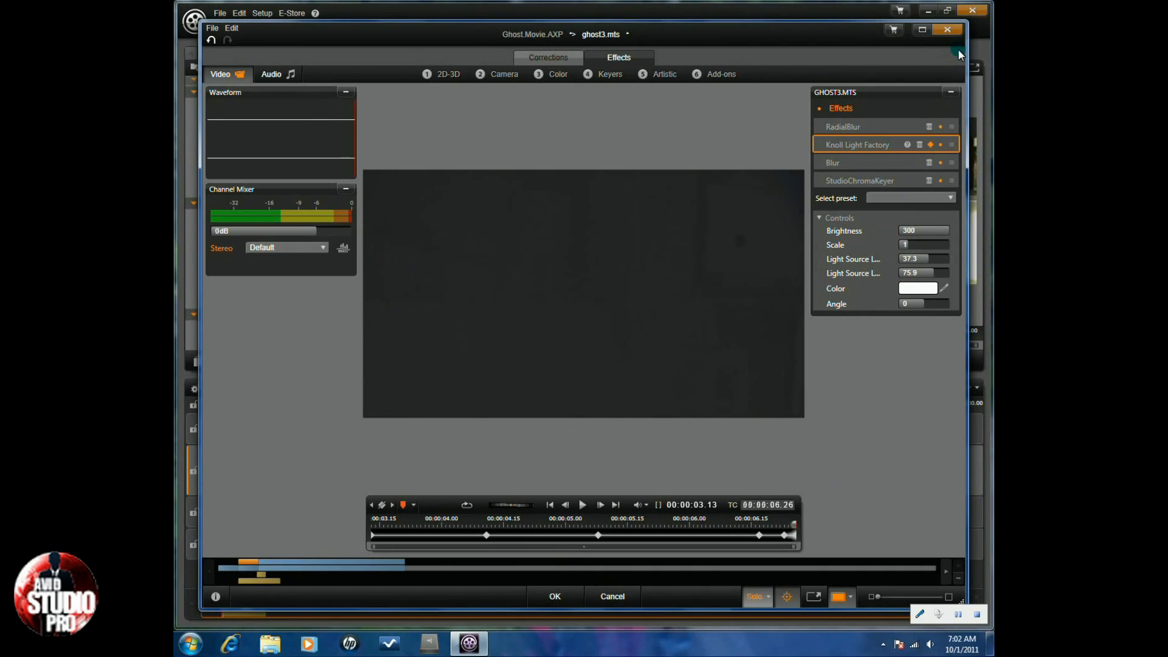
# - Close the light-factory editor without saving and open the A/V Track (2) ghost clip's effects
pyautogui.click(947, 32)
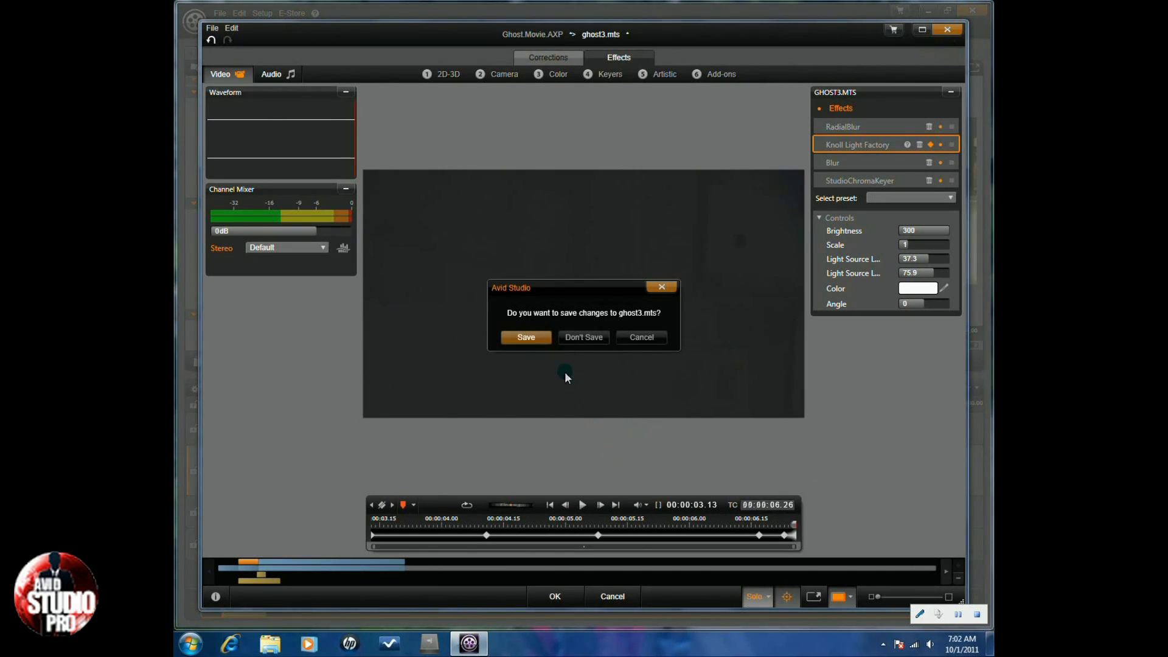
pyautogui.click(583, 337)
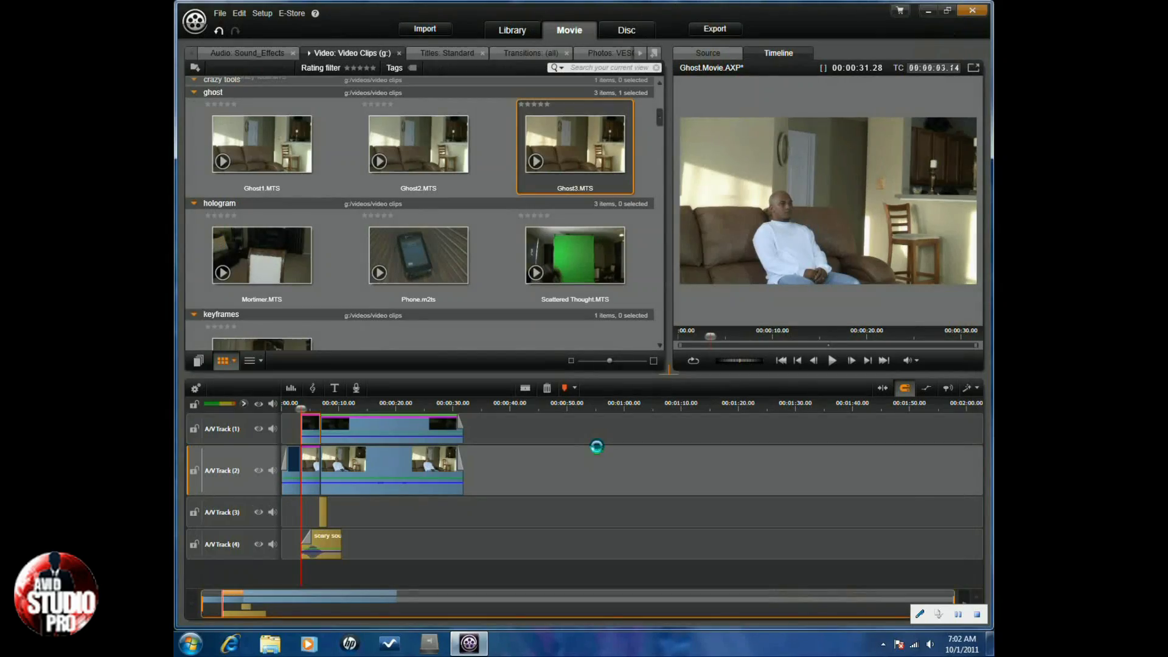
pyautogui.click(310, 474)
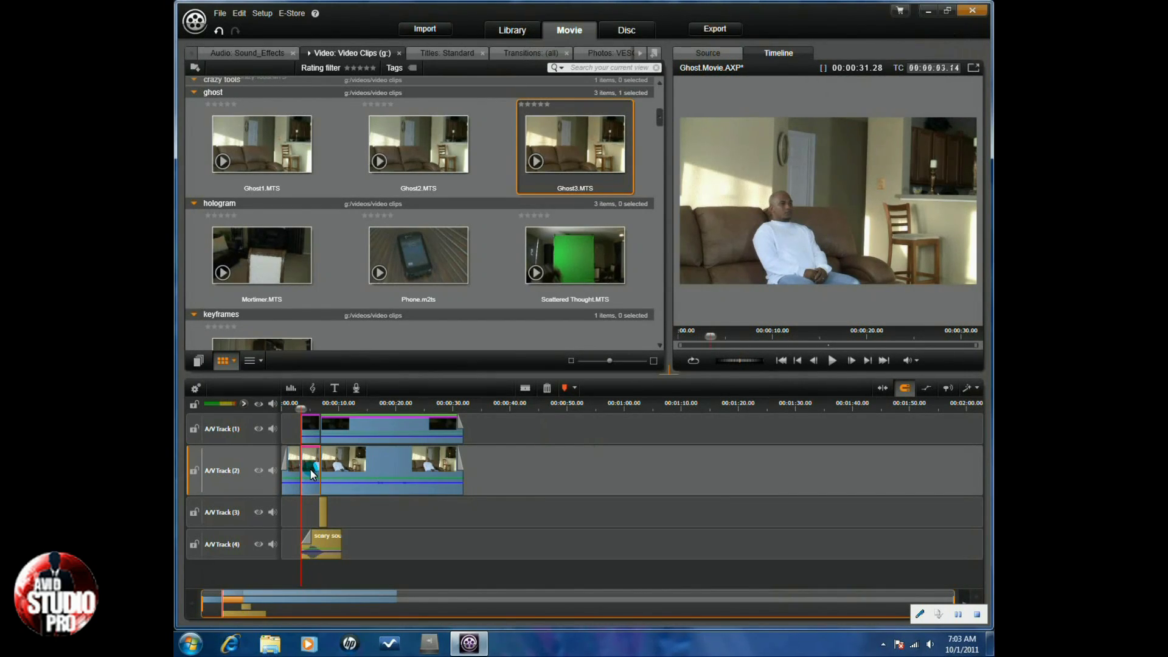
pyautogui.doubleClick(309, 470)
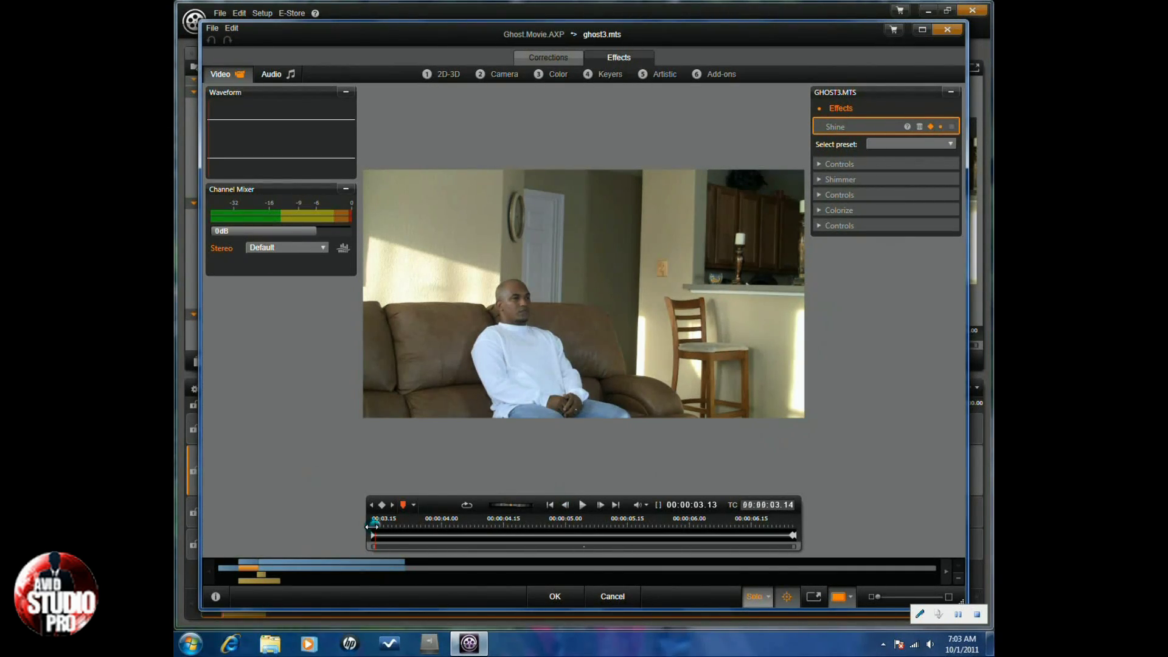
# - Expand the Shine effect's Controls, Shimmer, Boost Light, Colorize and opacity settings
pyautogui.moveTo(371, 527)
pyautogui.mouseDown()
pyautogui.moveTo(580, 539)
pyautogui.moveTo(790, 533)
pyautogui.moveTo(507, 535)
pyautogui.moveTo(809, 523)
pyautogui.moveTo(418, 549)
pyautogui.moveTo(371, 535)
pyautogui.mouseUp()
pyautogui.click(820, 164)
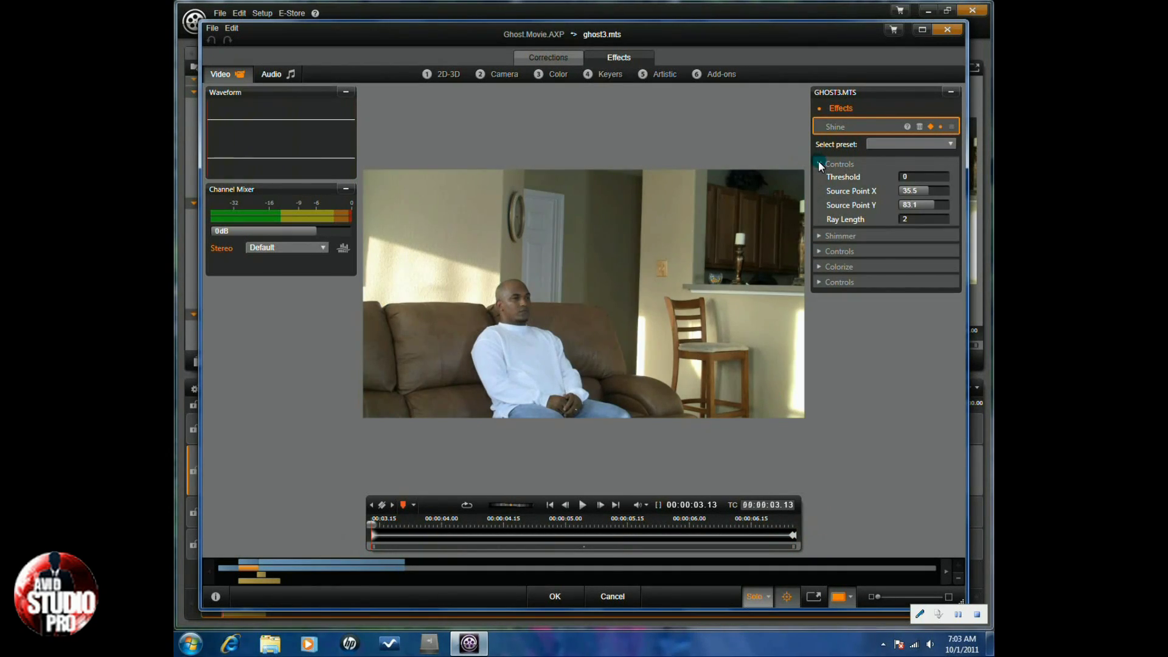
pyautogui.click(819, 238)
pyautogui.click(819, 294)
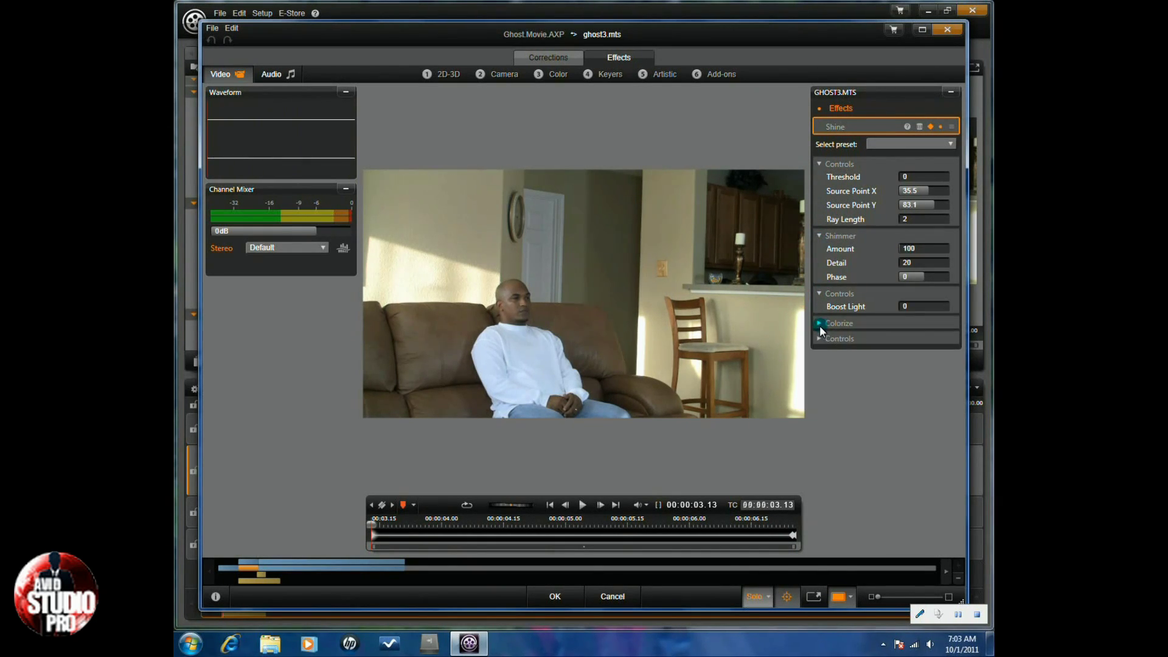
pyautogui.click(819, 324)
pyautogui.click(818, 383)
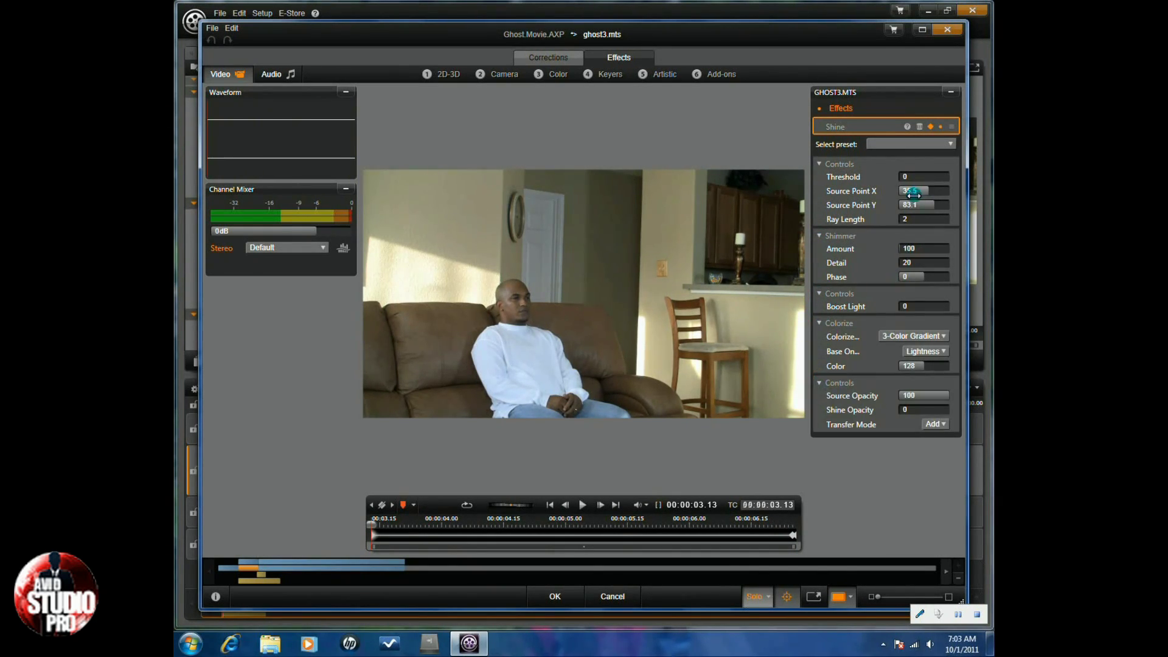
# - Set Shine Source Point X to 35.5 and Source Point Y to 83.1
pyautogui.click(914, 191)
pyautogui.moveTo(914, 192); pyautogui.dragTo(916, 192)
pyautogui.click(918, 193)
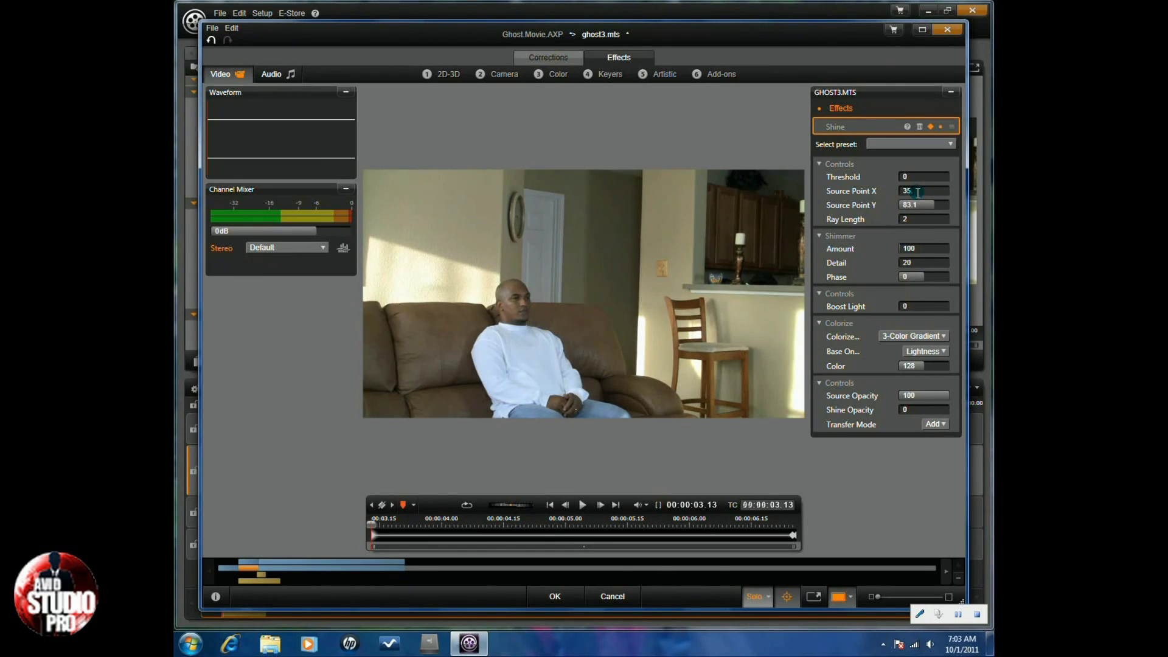
pyautogui.write('35.5')
pyautogui.press('Return')
pyautogui.click(910, 206)
pyautogui.write('8')
pyautogui.press('Return')
# - Raise Shine Opacity to 100 so the glow appears
pyautogui.moveTo(937, 408); pyautogui.dragTo(990, 408)
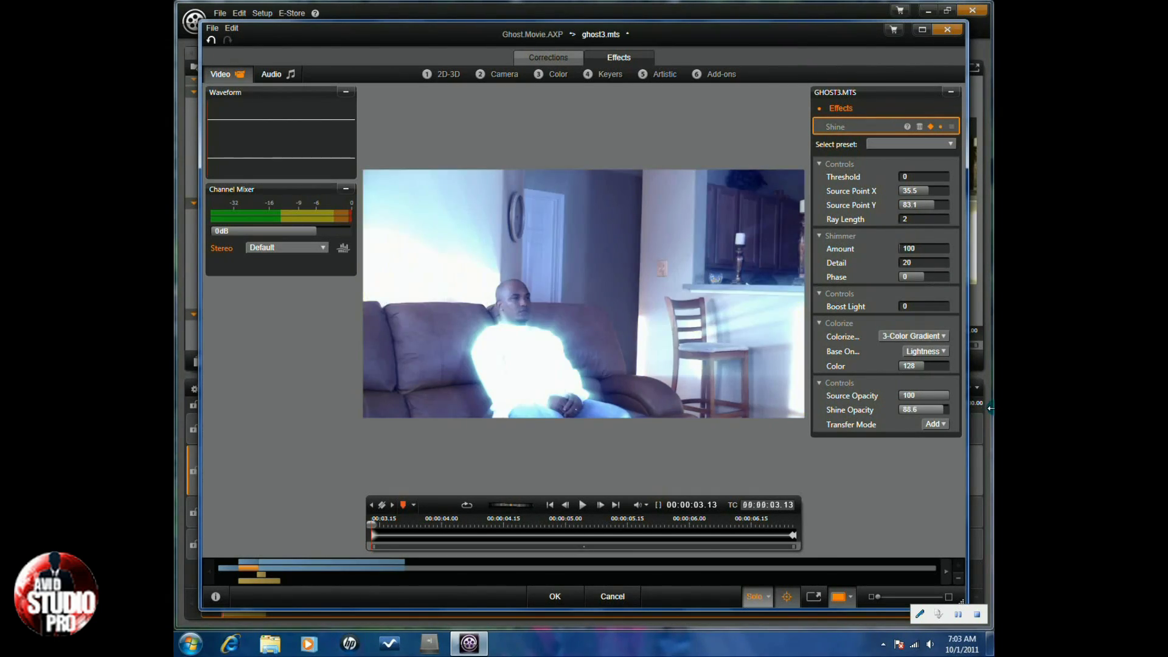
pyautogui.doubleClick(912, 409)
pyautogui.write('100')
pyautogui.press('Return')
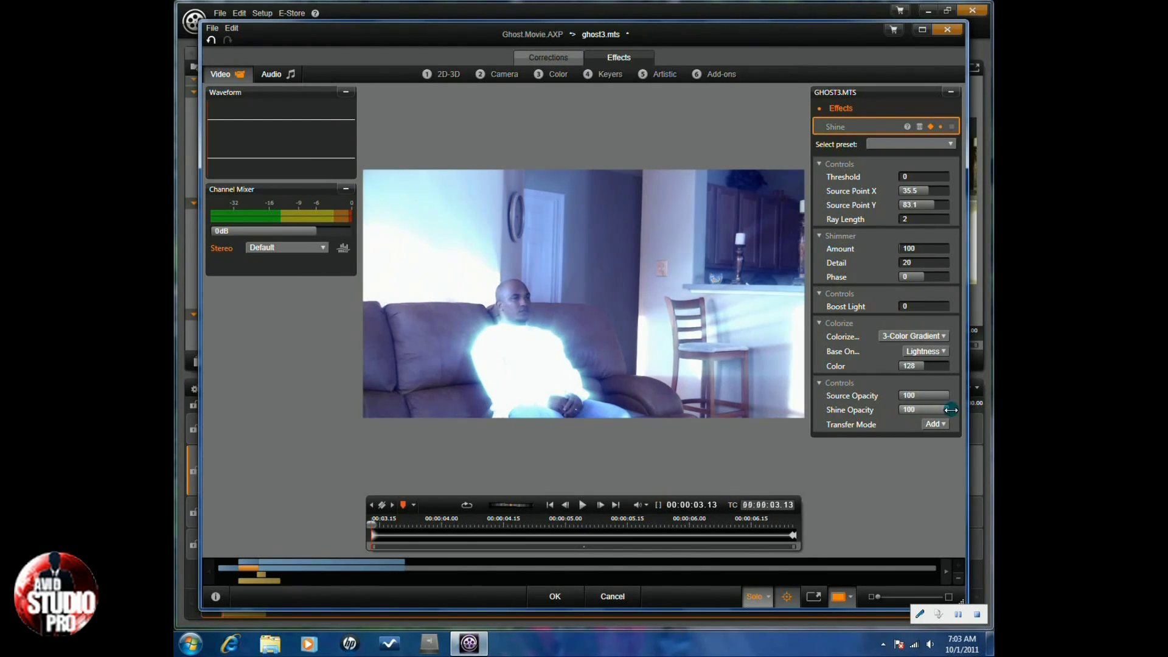
# - Experiment with the Source Point sliders, restoring X to 35.5 and re-editing Y
pyautogui.moveTo(912, 191); pyautogui.dragTo(908, 190)
pyautogui.doubleClick(909, 191)
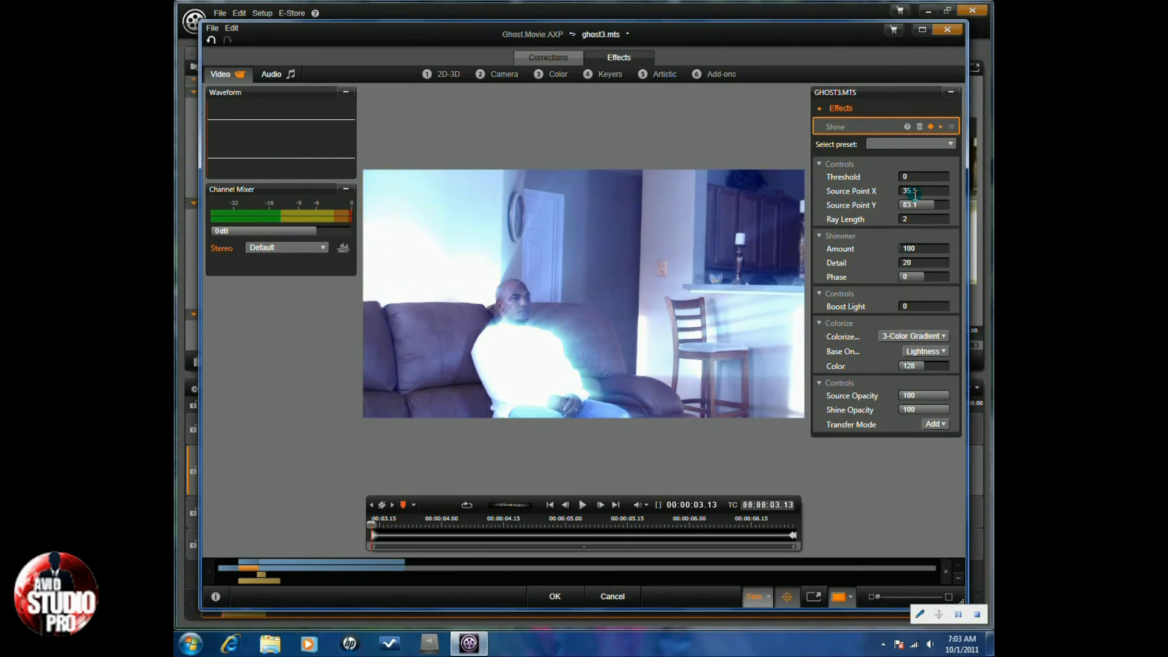
pyautogui.write('35.5')
pyautogui.press('Return')
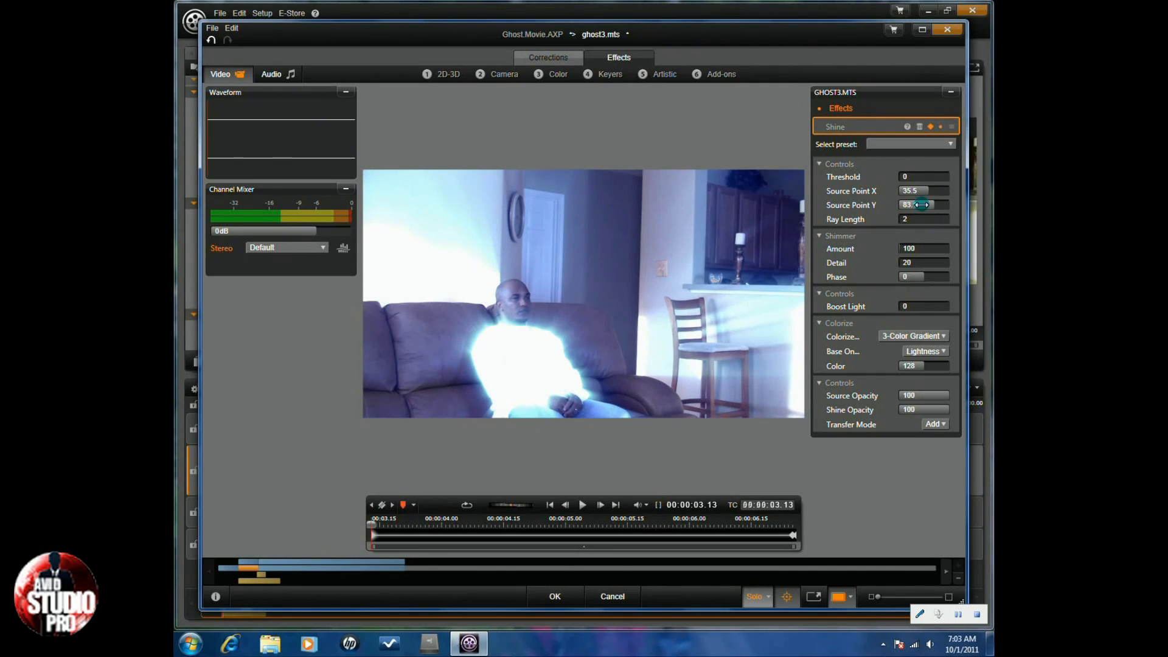
pyautogui.moveTo(922, 204); pyautogui.dragTo(929, 206)
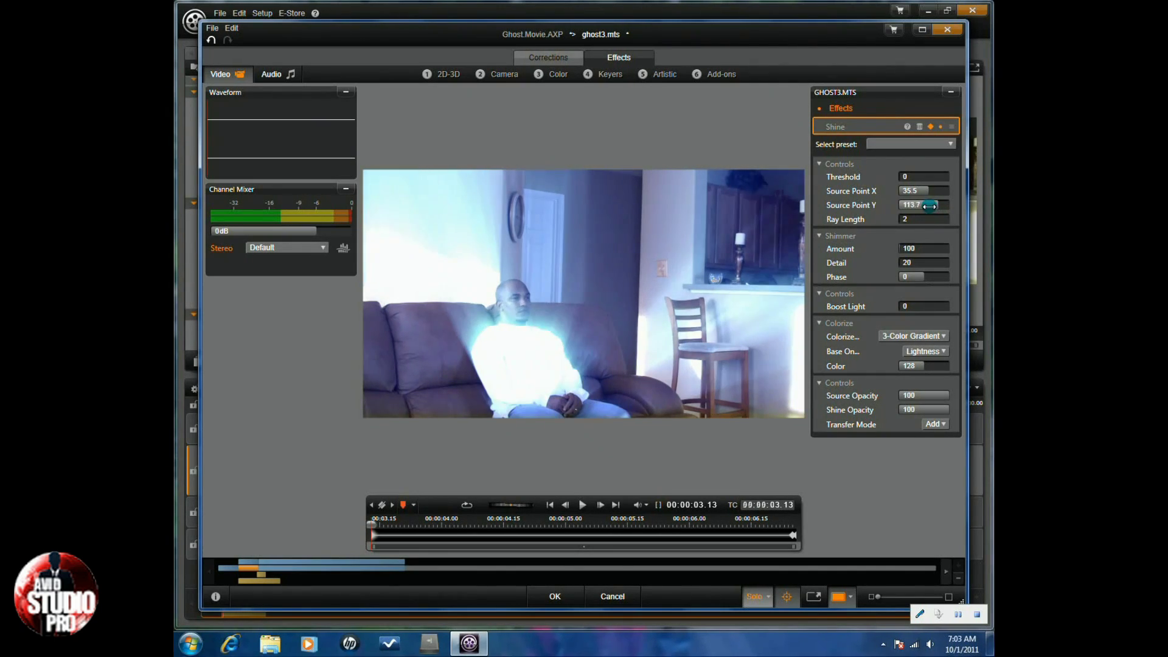
pyautogui.doubleClick(924, 205)
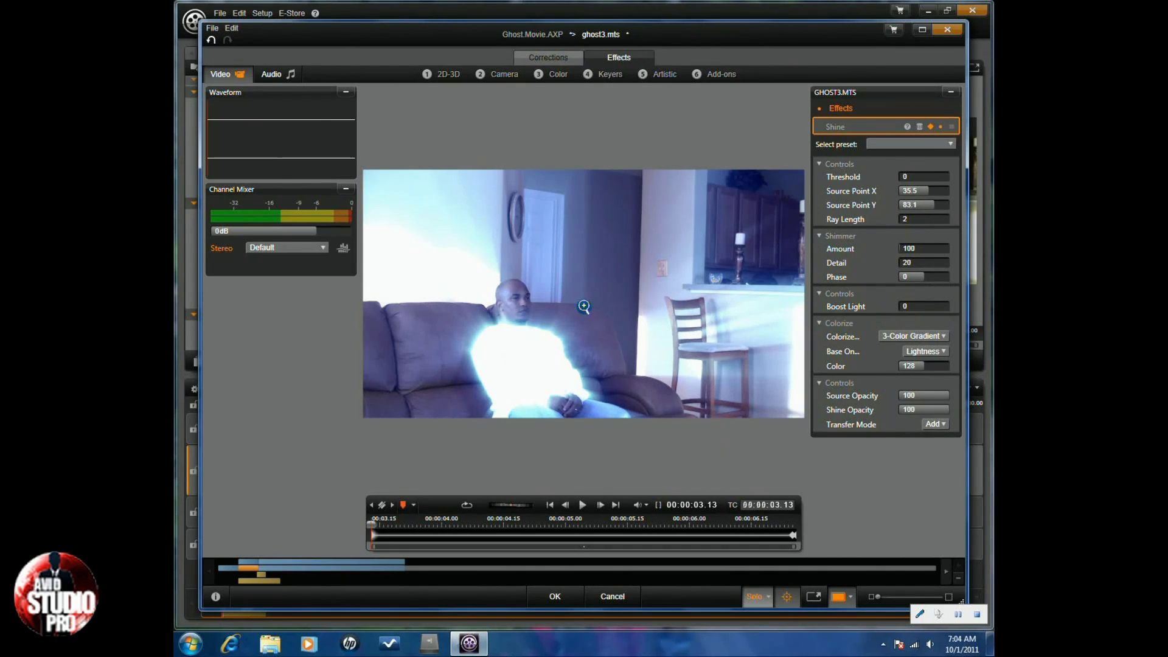
# - Turn the Shine glow off at clip start, review the keyframes, and cancel out of the Shine editor
pyautogui.moveTo(940, 411); pyautogui.dragTo(856, 411)
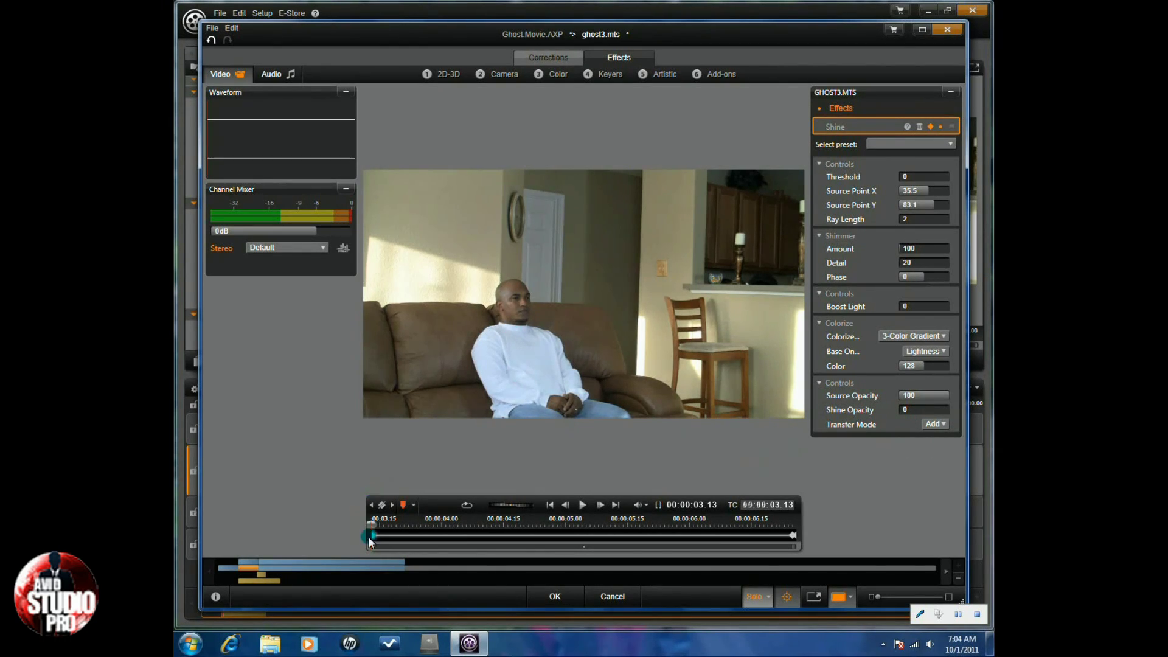
pyautogui.moveTo(372, 524); pyautogui.dragTo(808, 532)
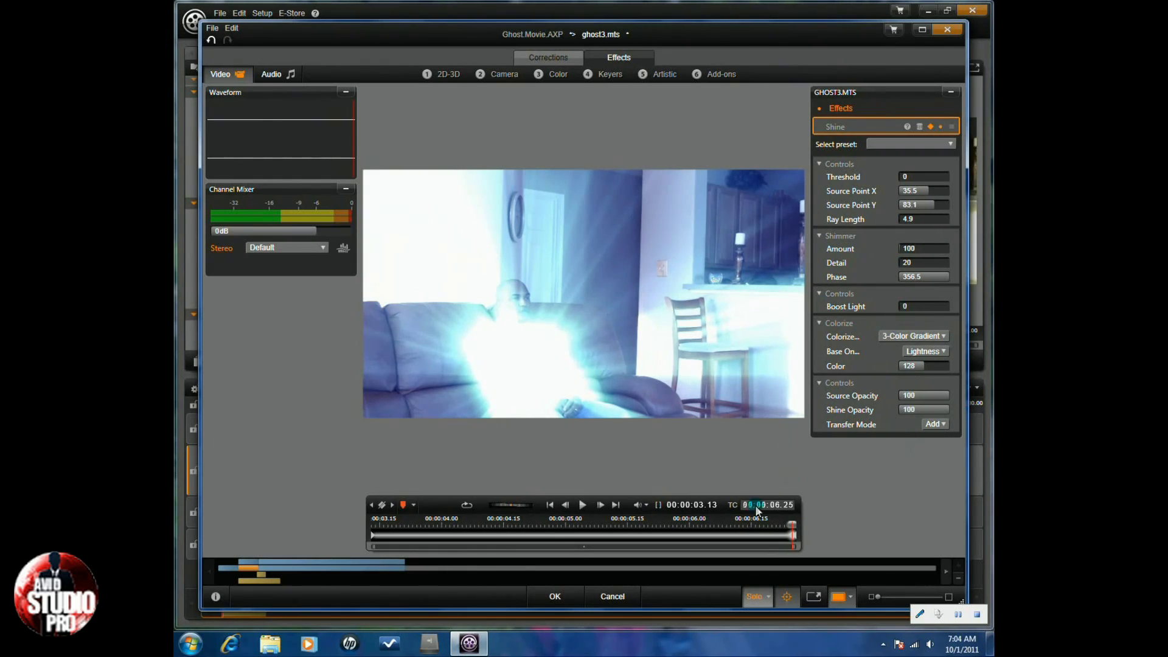
pyautogui.click(392, 506)
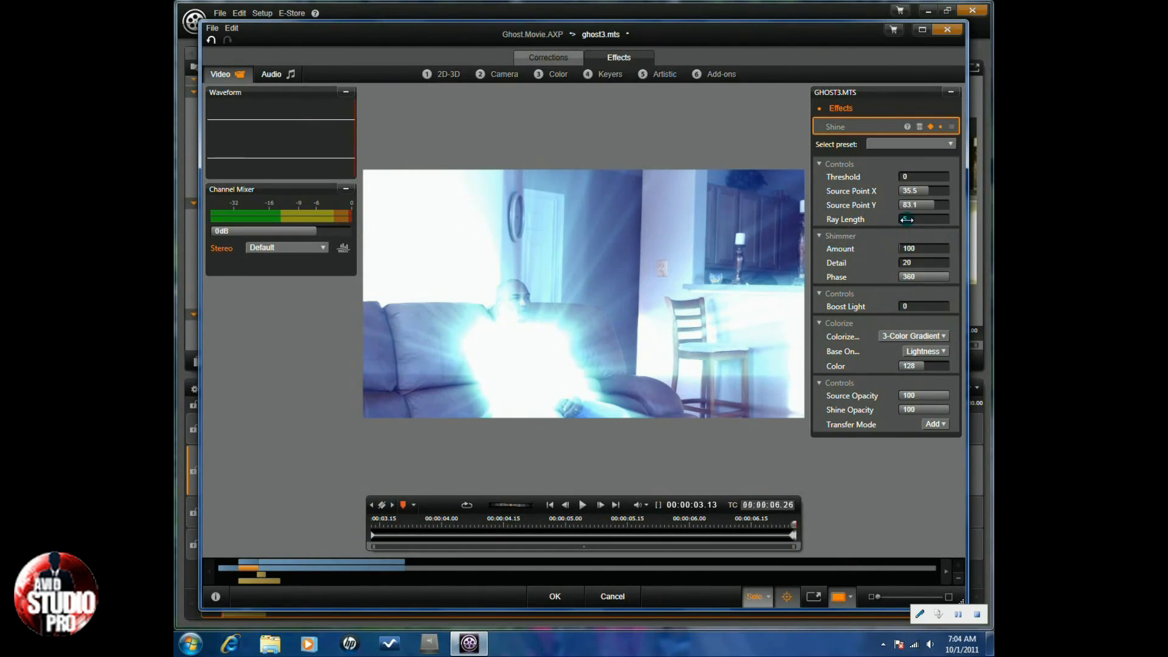
pyautogui.click(372, 505)
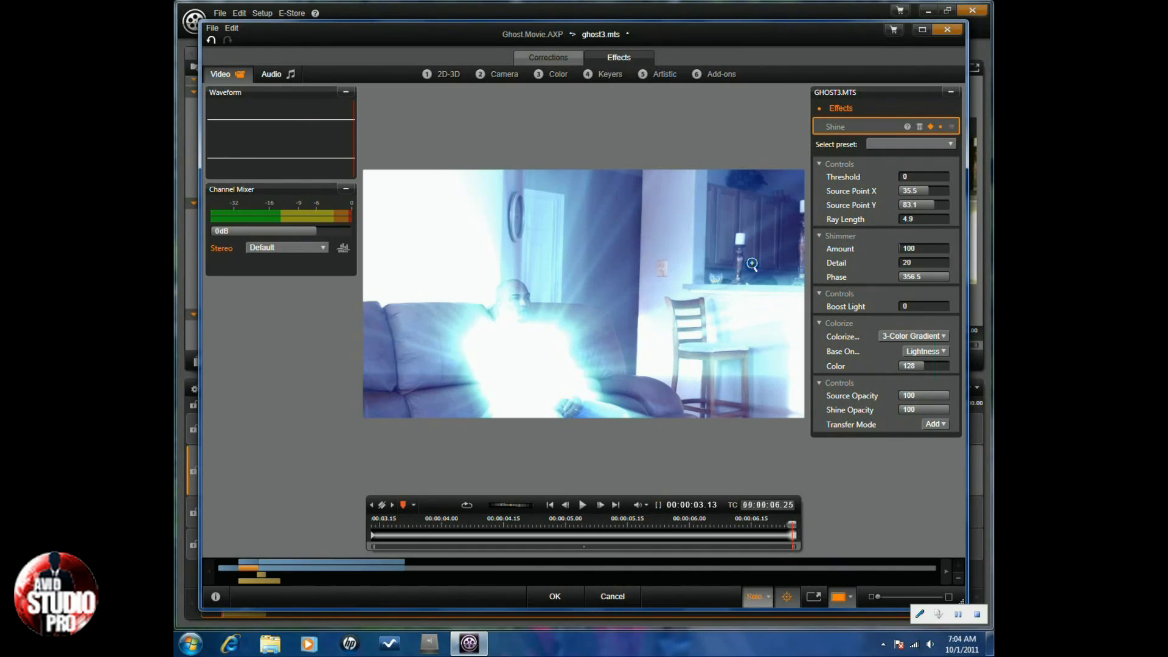
pyautogui.click(612, 596)
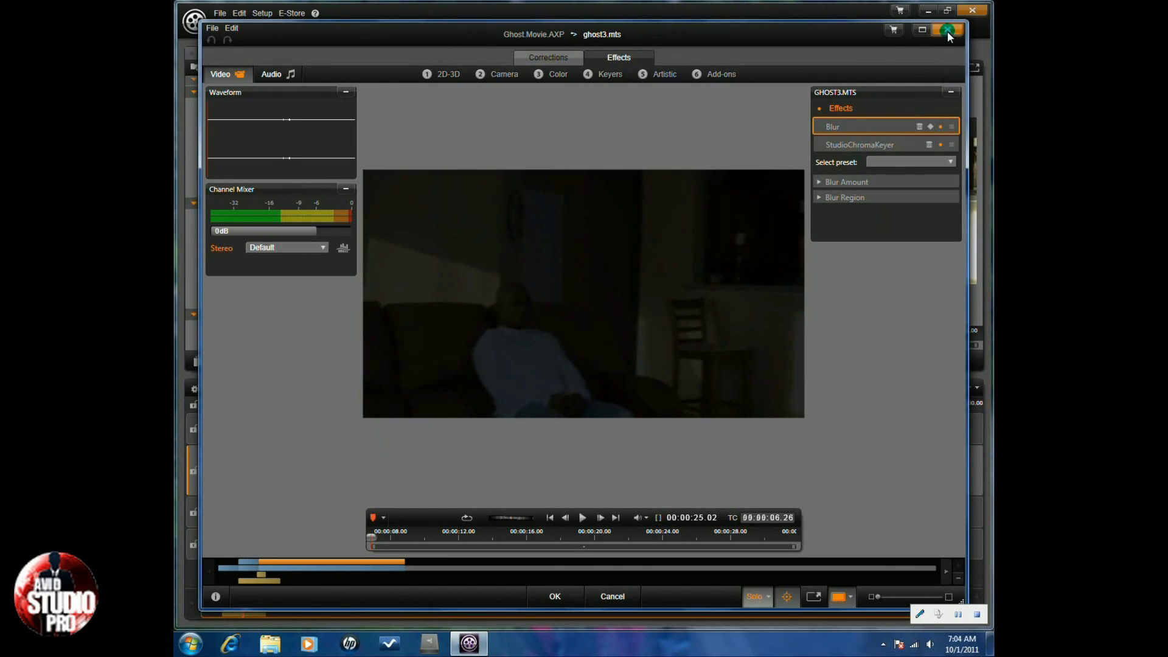
# - Apply the Camera category's RadialBlur effect to the ghost clip, then return to the Ghost.Movie timeline
pyautogui.click(947, 29)
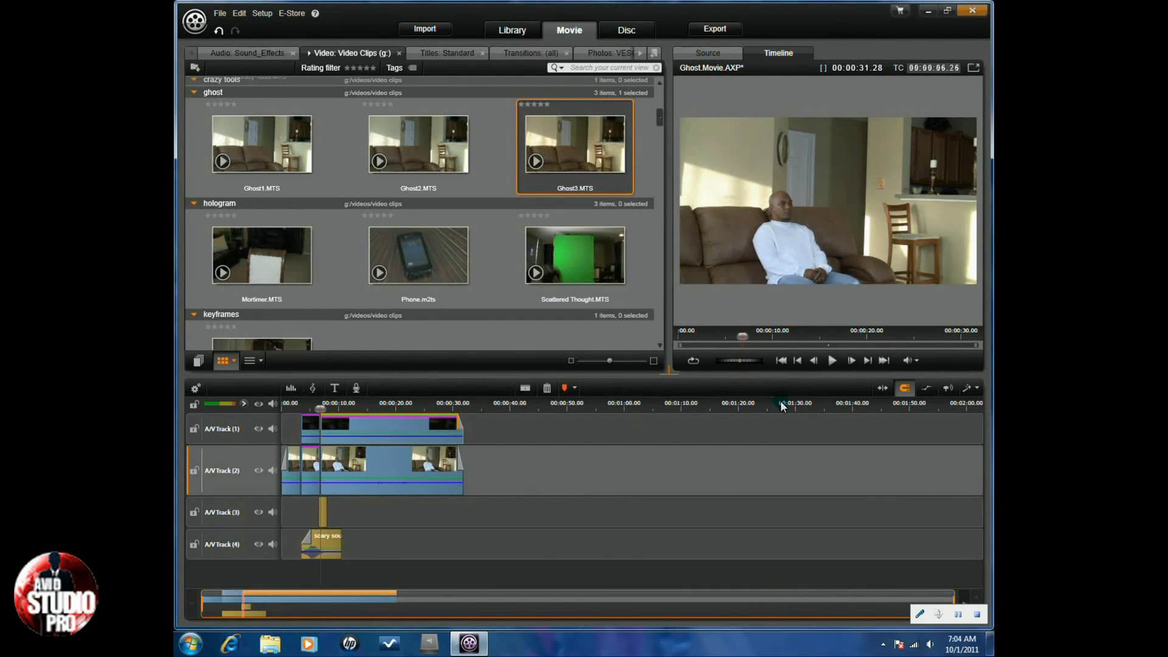
pyautogui.doubleClick(855, 179)
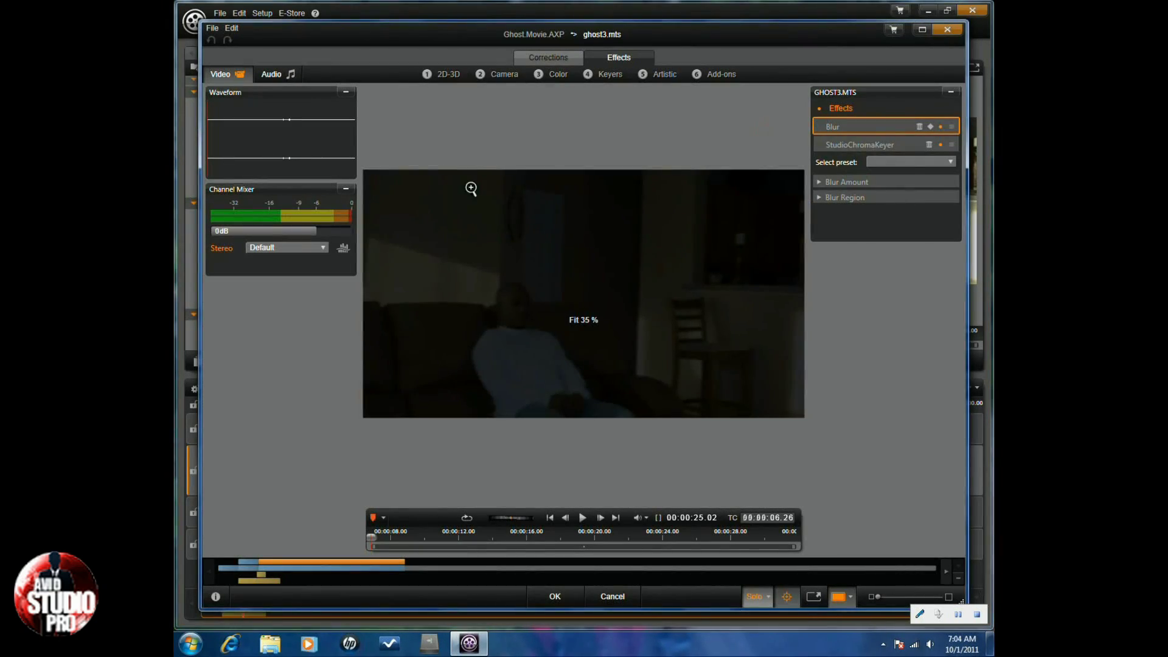
pyautogui.click(505, 73)
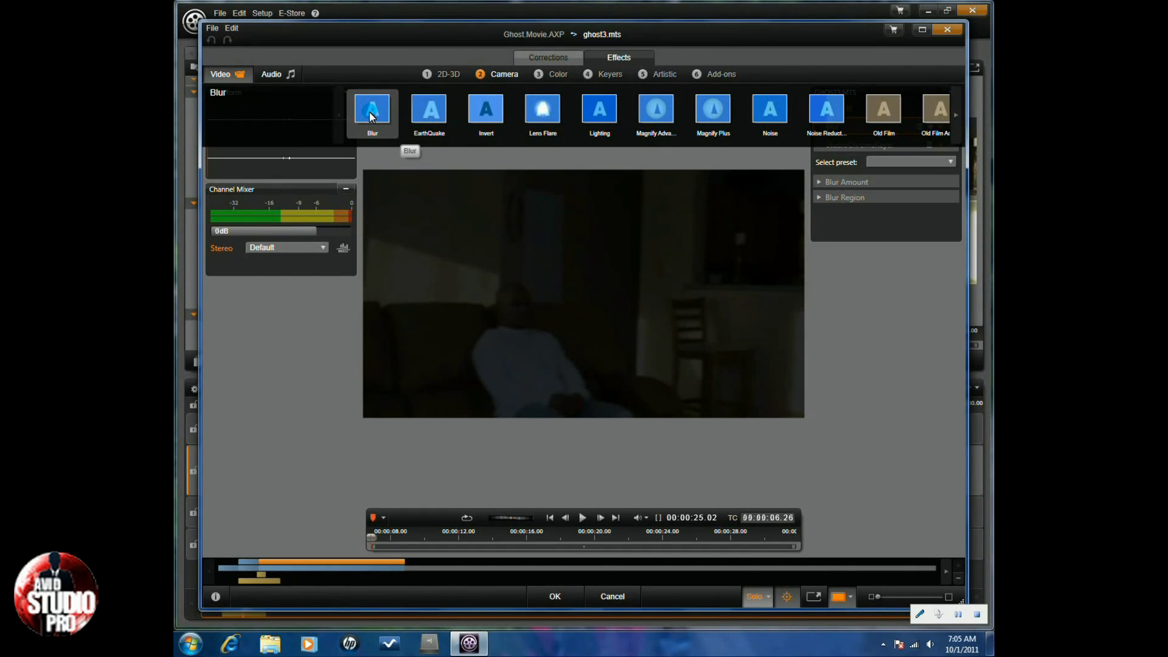
pyautogui.click(955, 114)
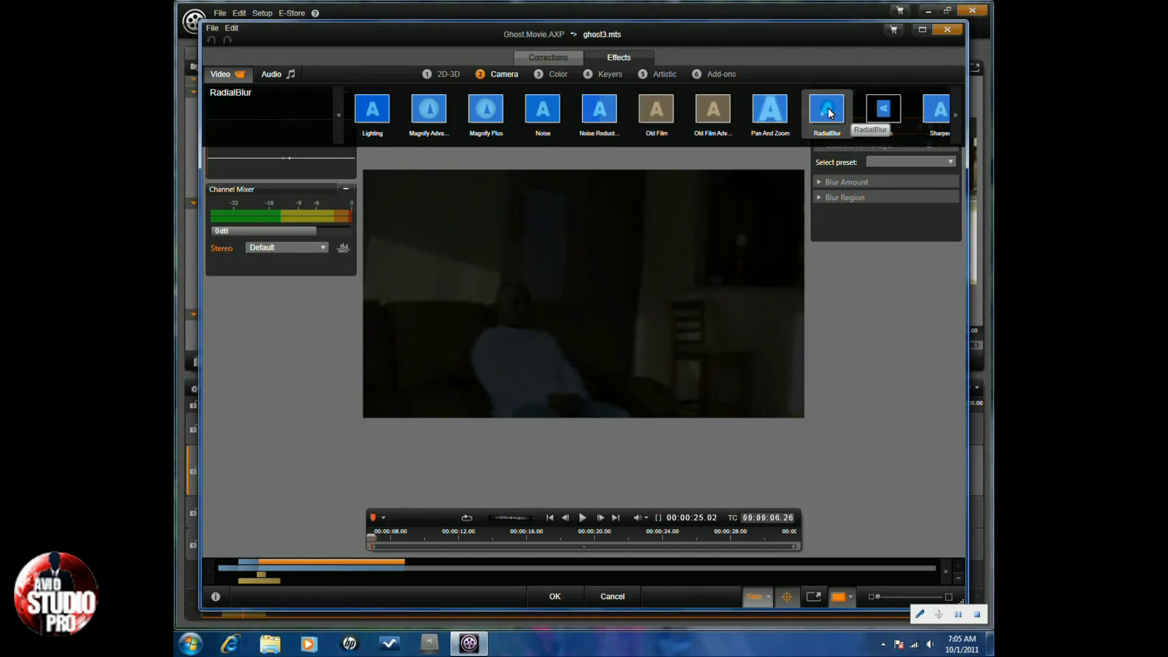
pyautogui.click(946, 30)
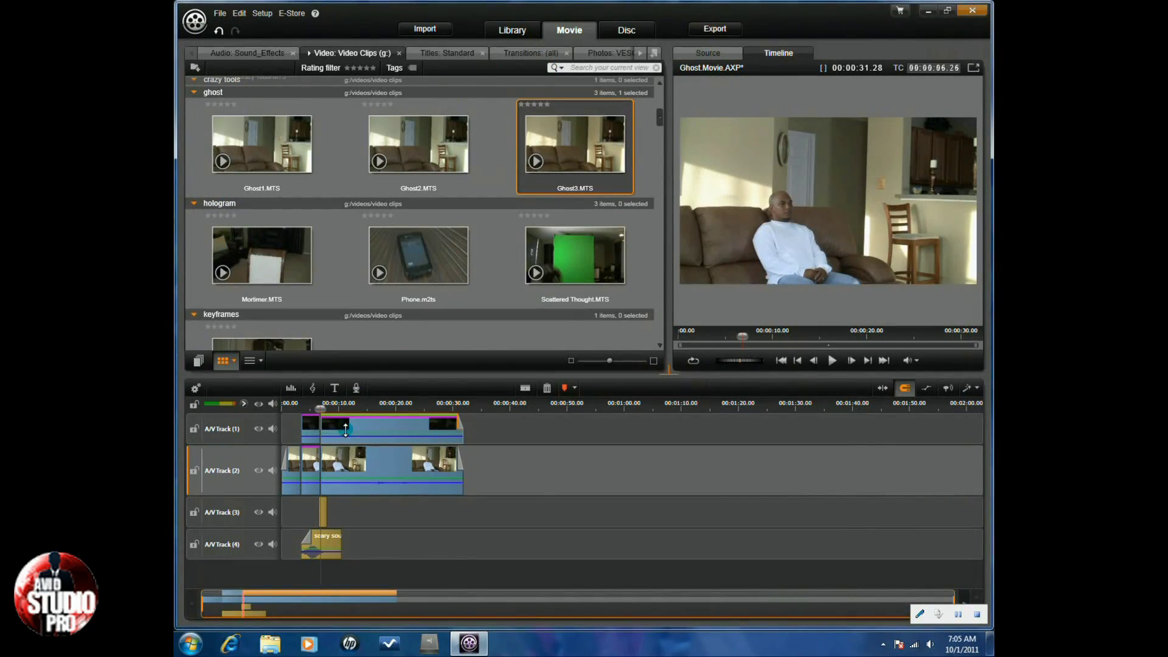
pyautogui.click(315, 433)
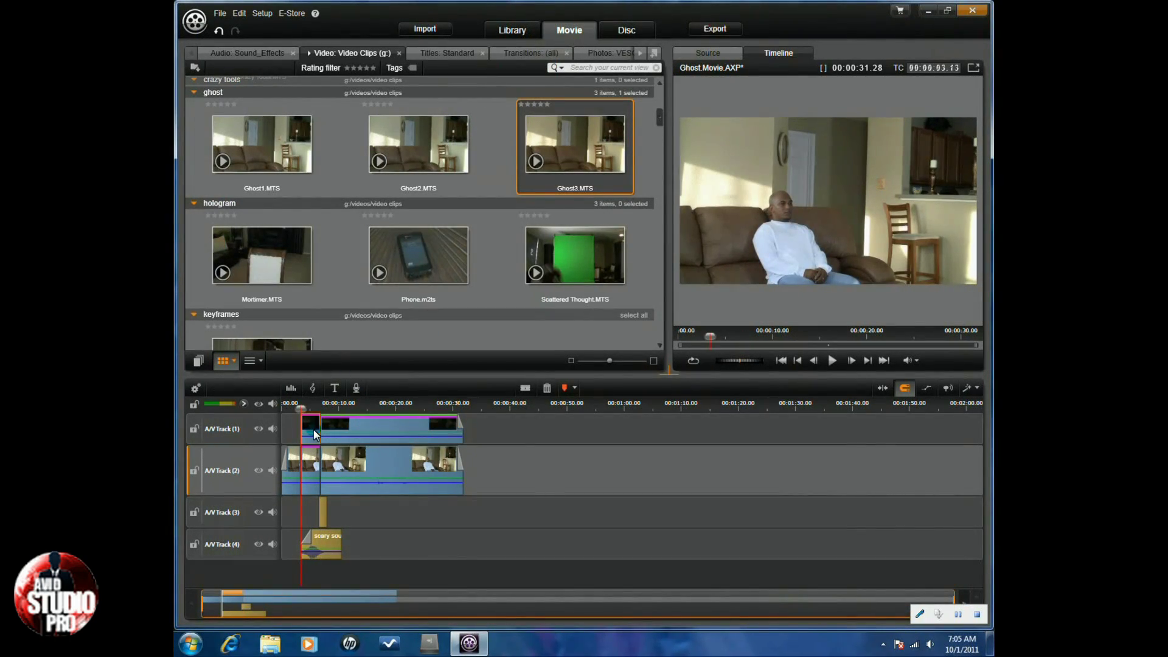
pyautogui.doubleClick(312, 429)
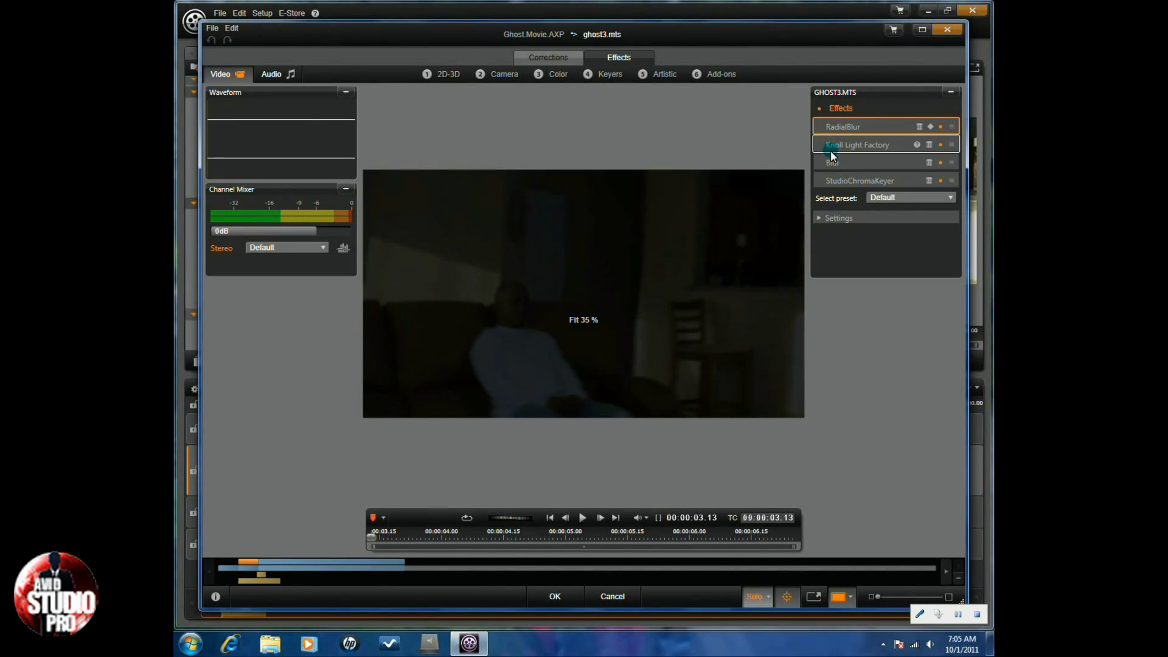
pyautogui.click(830, 146)
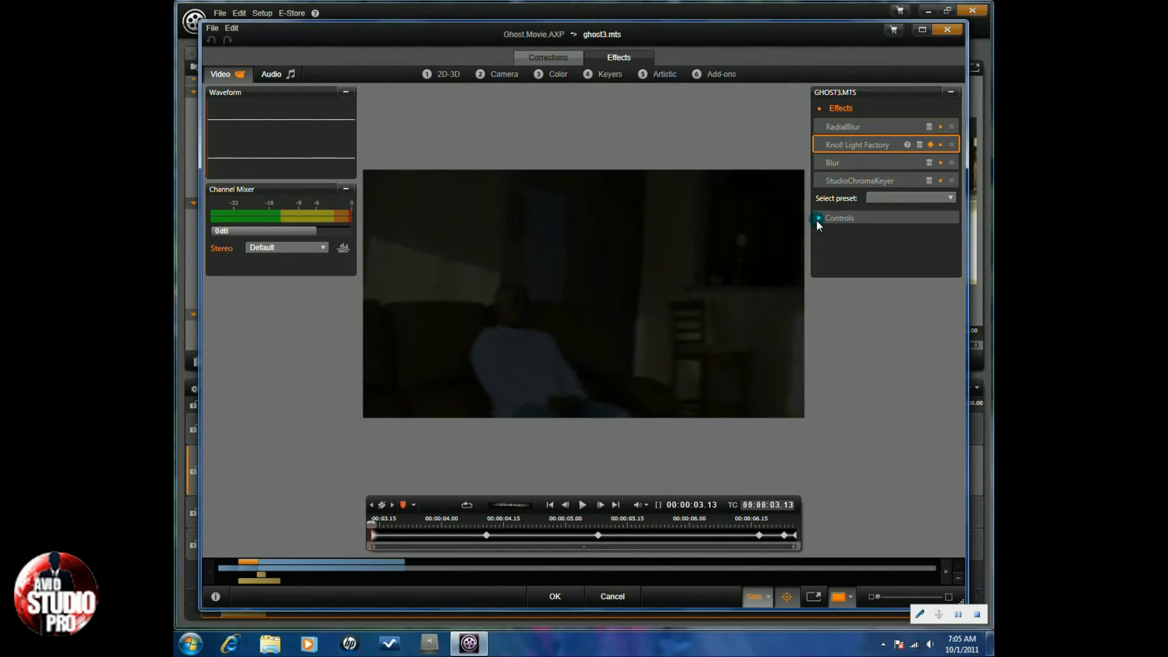
pyautogui.click(950, 198)
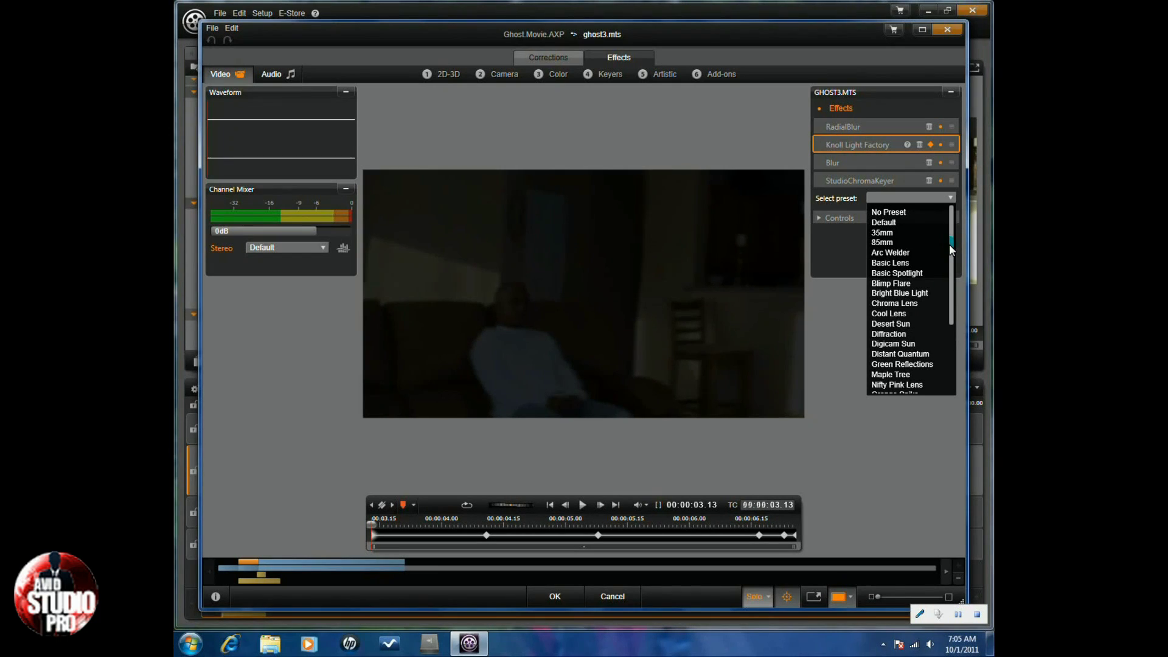
pyautogui.click(923, 285)
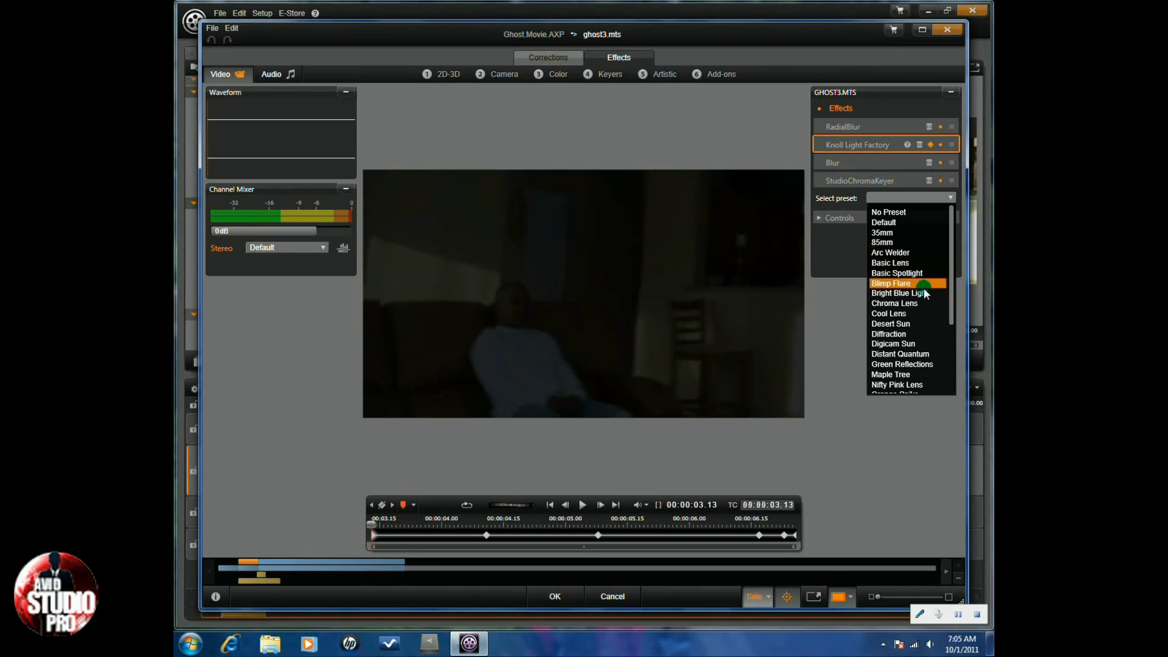
pyautogui.click(915, 314)
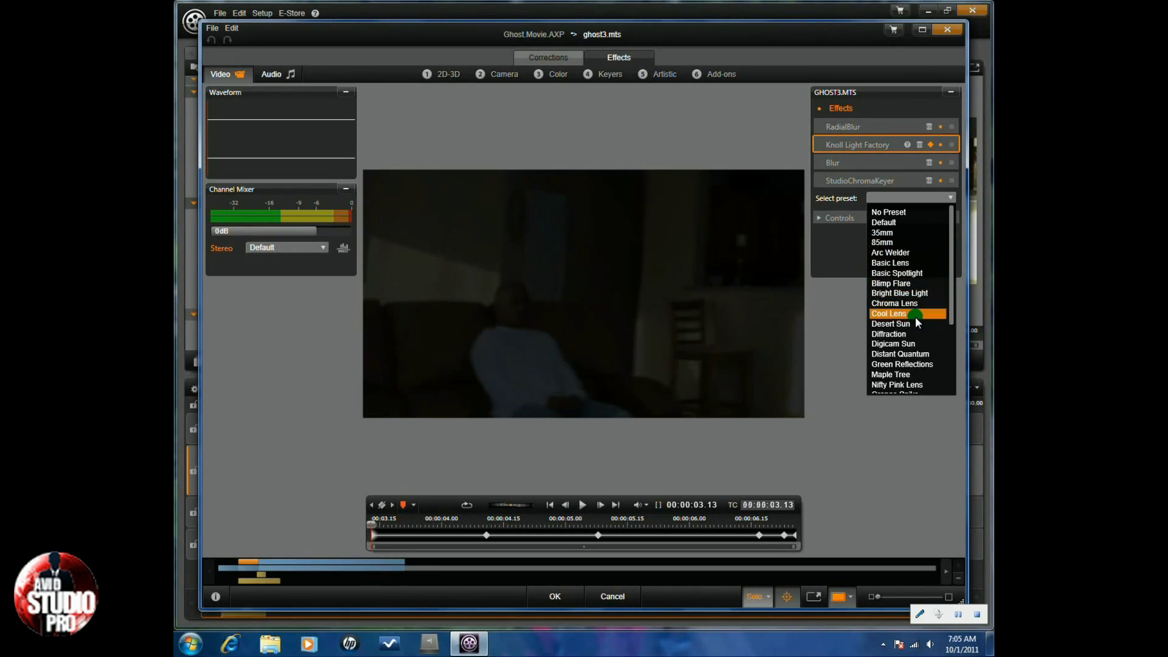
pyautogui.click(901, 314)
pyautogui.click(815, 341)
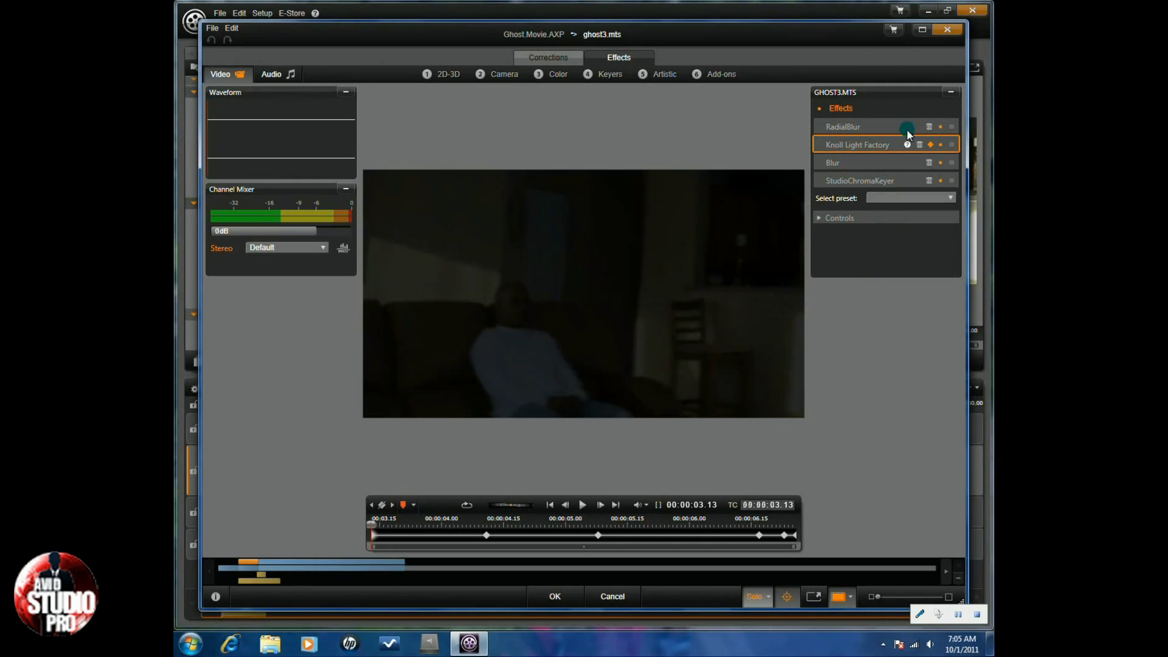
pyautogui.click(946, 30)
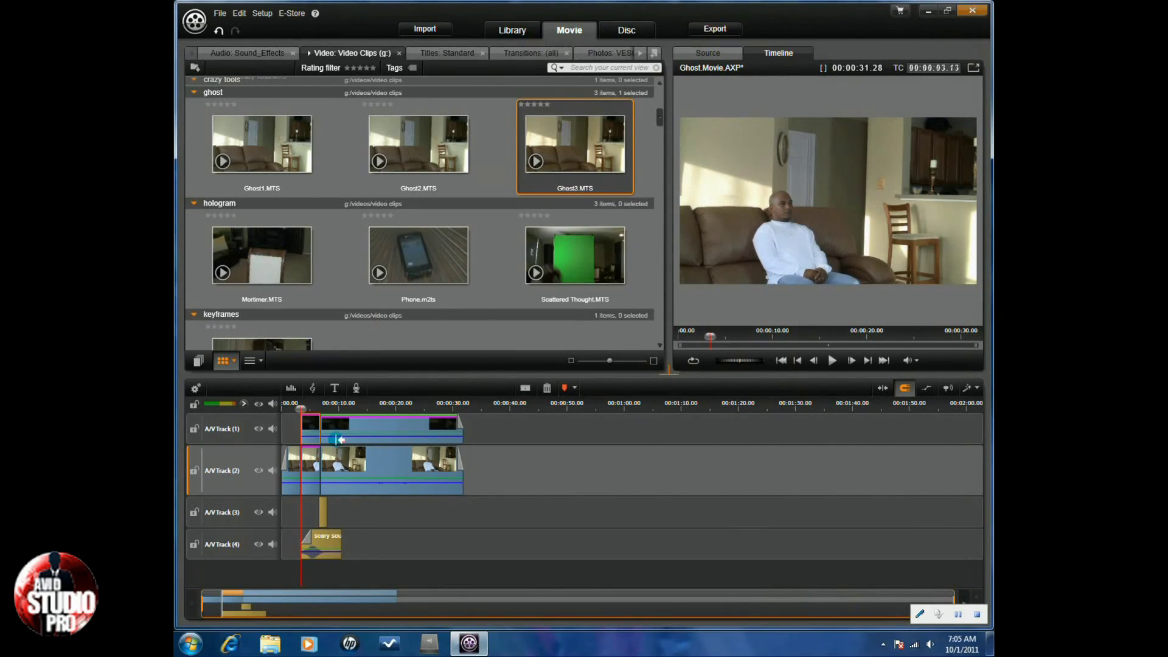
pyautogui.click(598, 440)
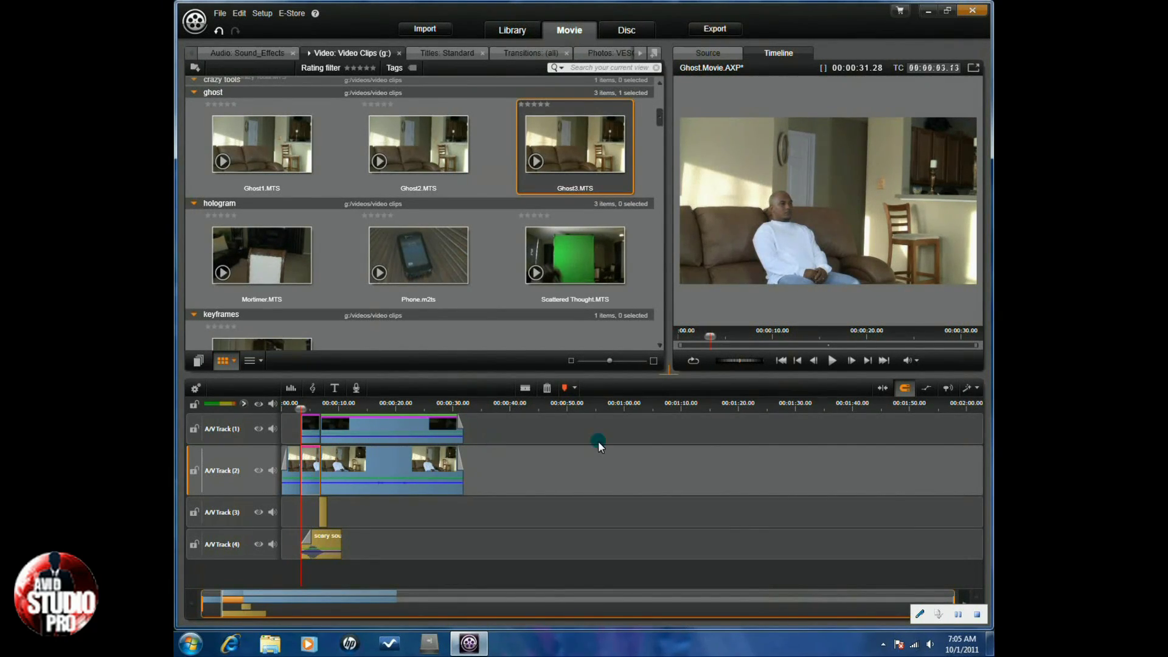
pyautogui.doubleClick(598, 441)
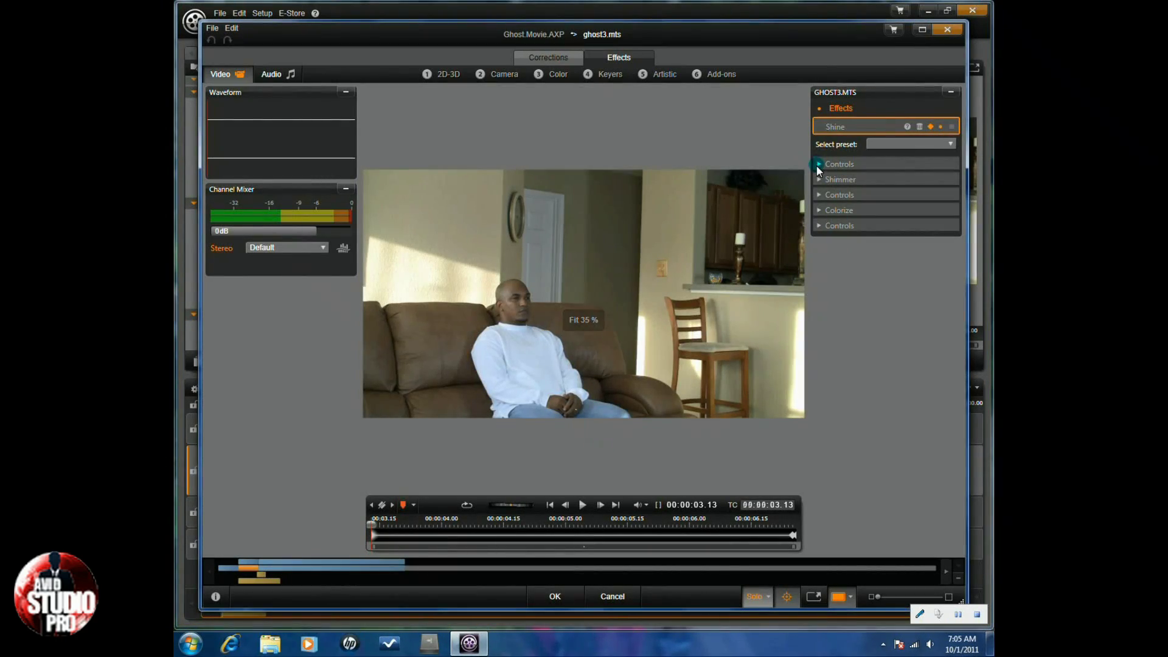
pyautogui.click(949, 144)
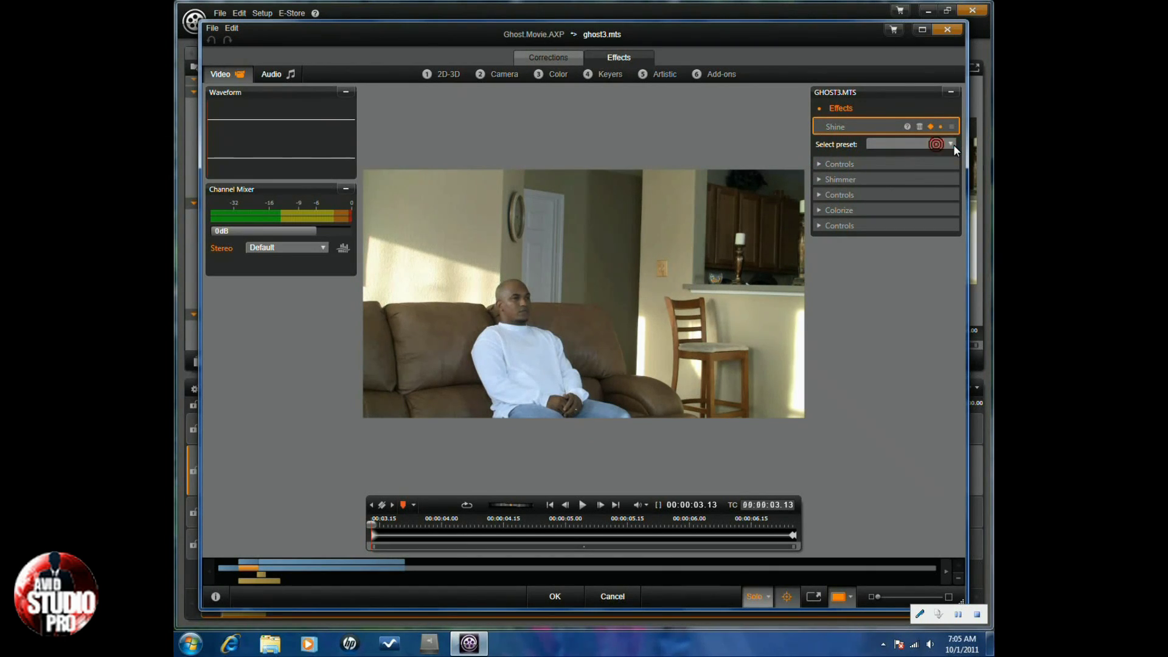
pyautogui.moveTo(980, 184); pyautogui.dragTo(980, 268)
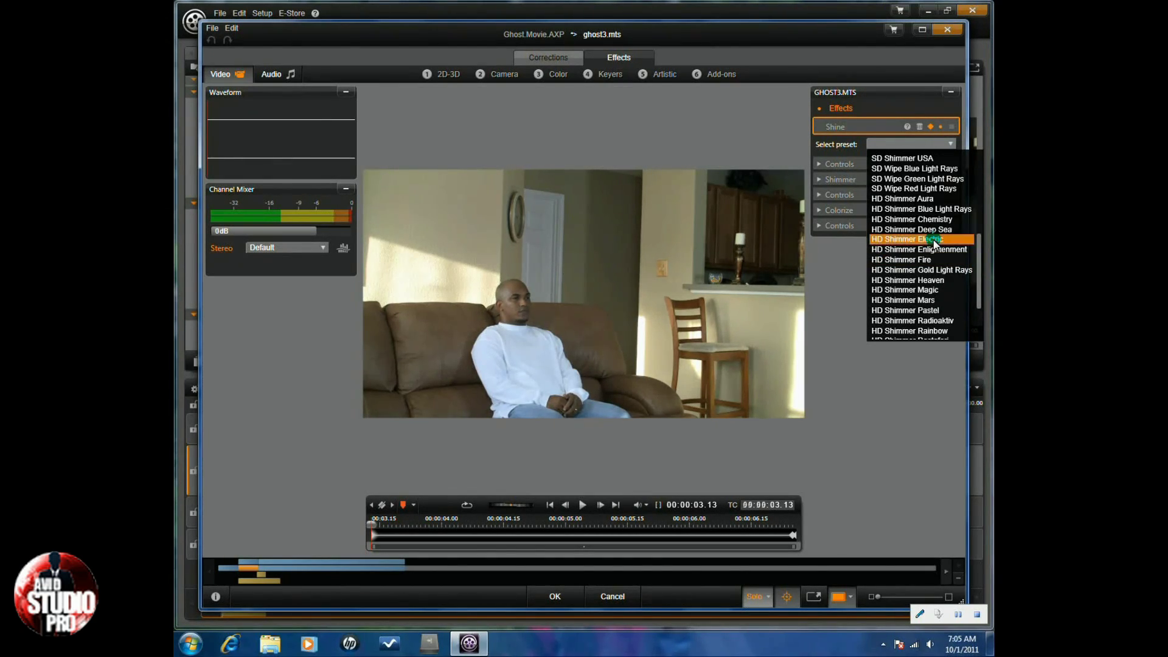
pyautogui.click(837, 266)
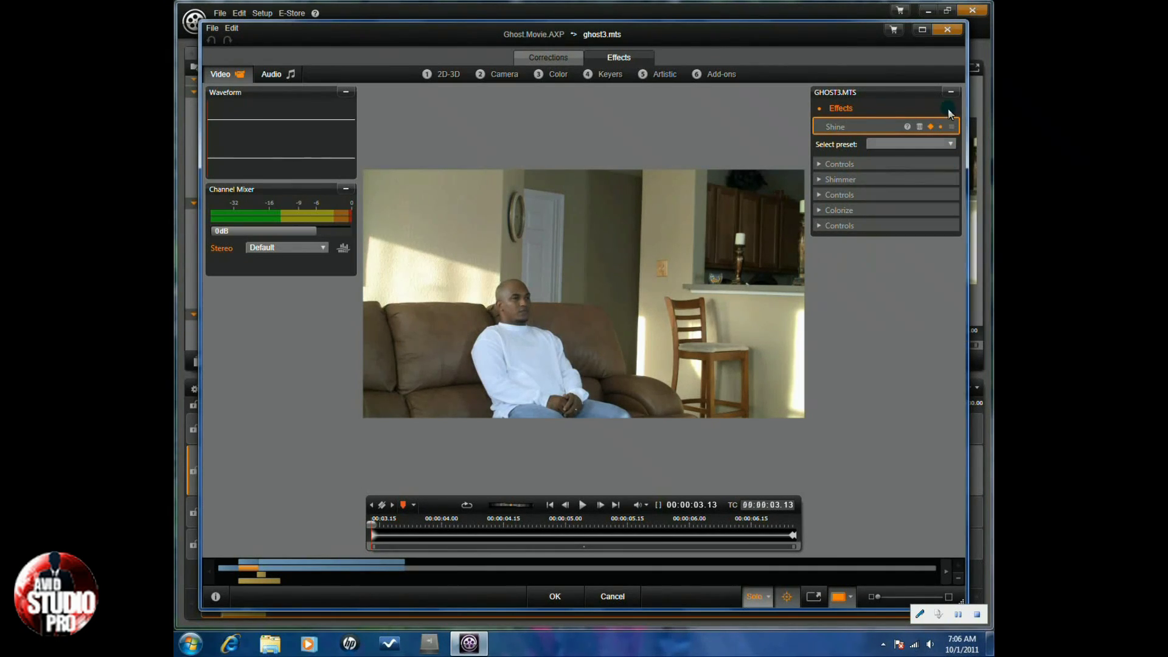
pyautogui.click(948, 32)
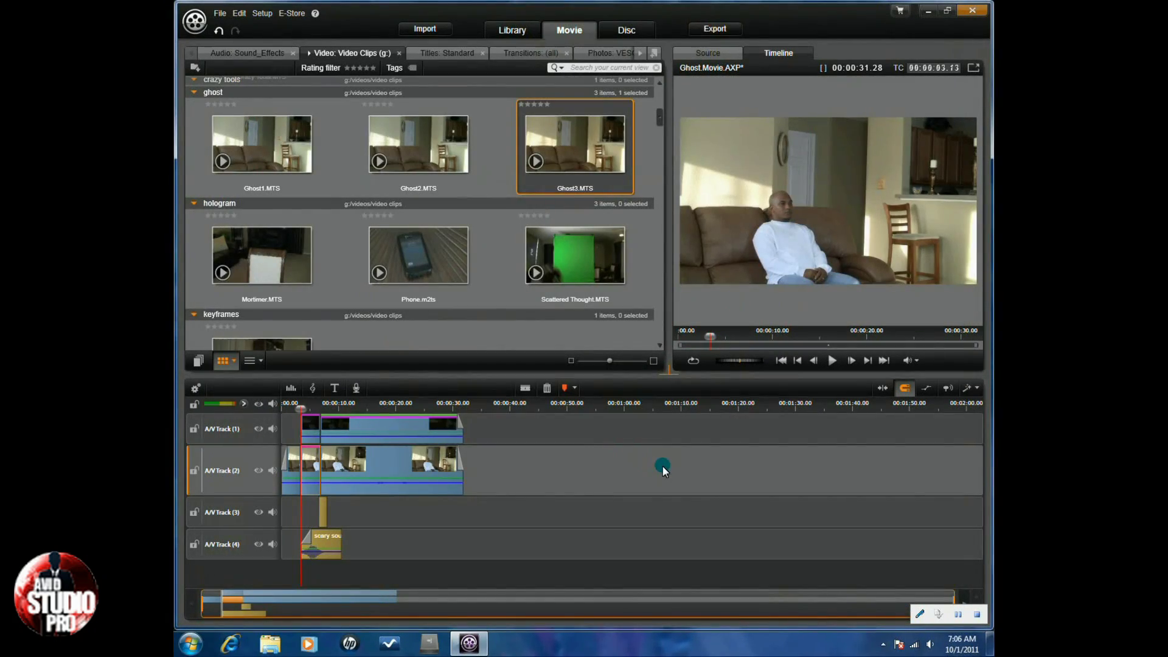